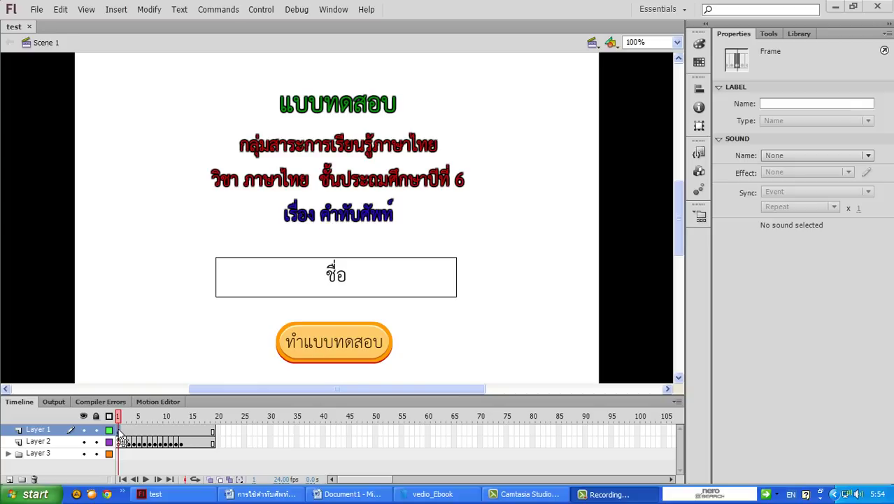
Step: Switch to the Word document and select question 1's text in the แบบทดสอบ section
{"action": "left_click", "coordinate": [262, 494]}
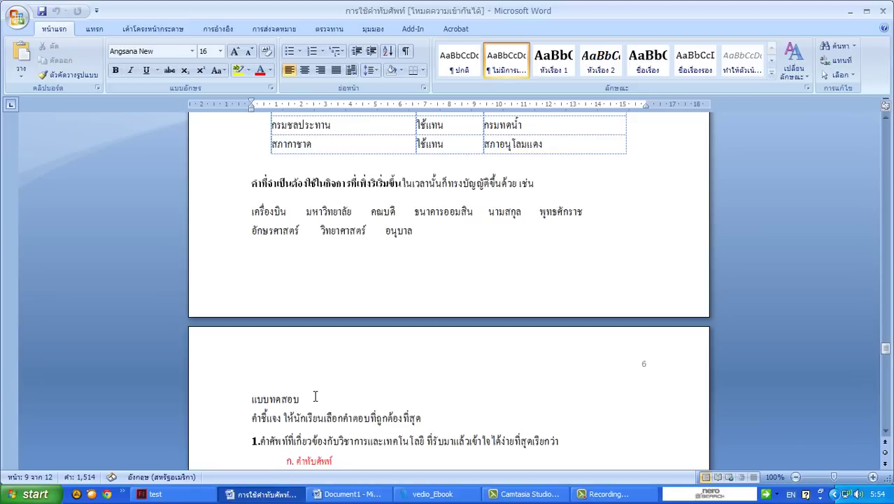
{"action": "scroll", "coordinate": [317, 396], "scroll_direction": "down", "scroll_amount": 6}
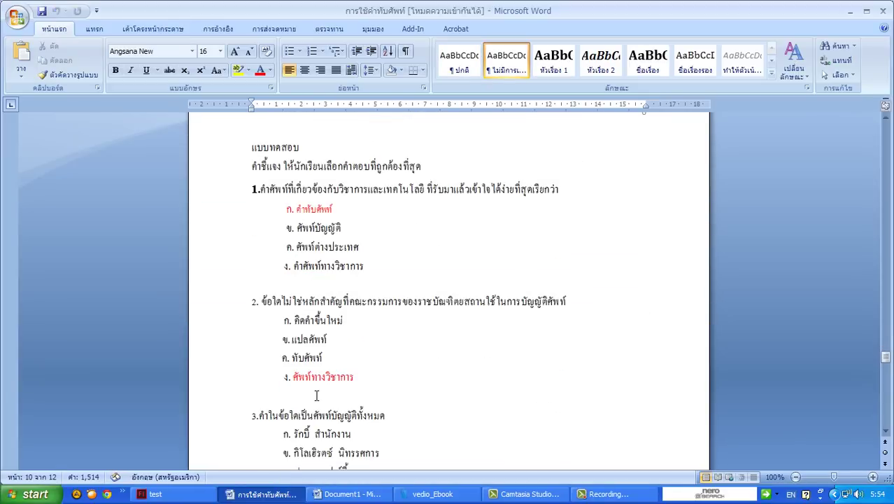
{"action": "left_click_drag", "start_coordinate": [561, 200], "coordinate": [272, 202]}
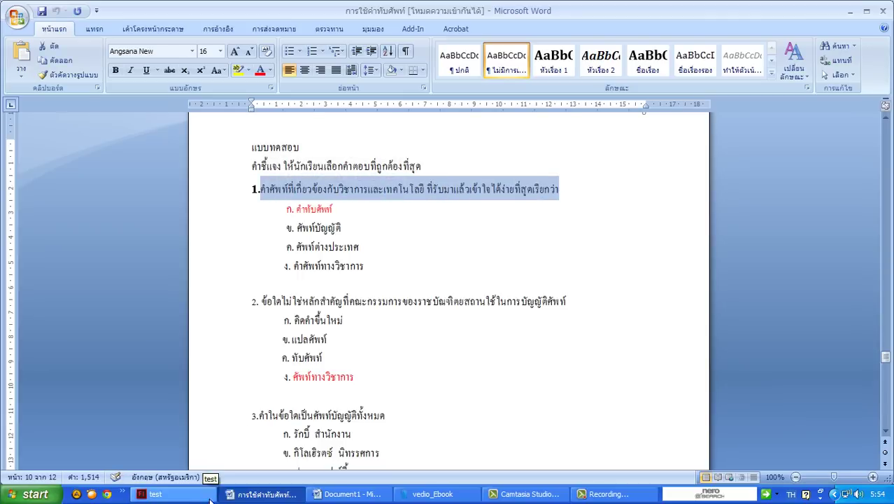
Step: Switch back to Flash and view frames 1, 2 and 3 of the quiz on Layer 1
{"action": "left_click", "coordinate": [151, 493]}
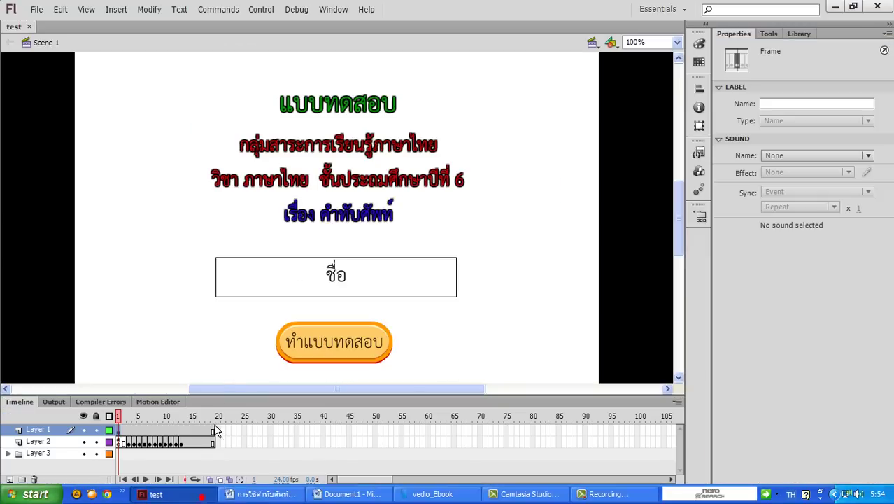
{"action": "left_click", "coordinate": [130, 434]}
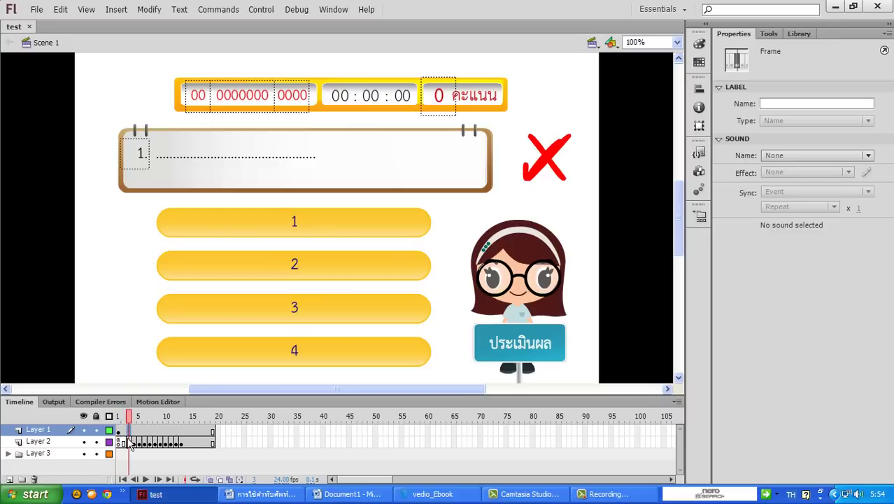
{"action": "left_click", "coordinate": [119, 430]}
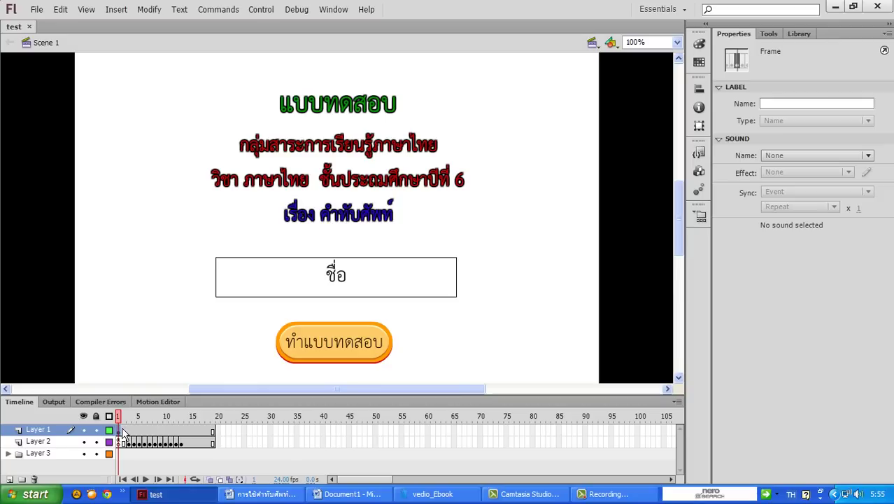
{"action": "left_click", "coordinate": [123, 431]}
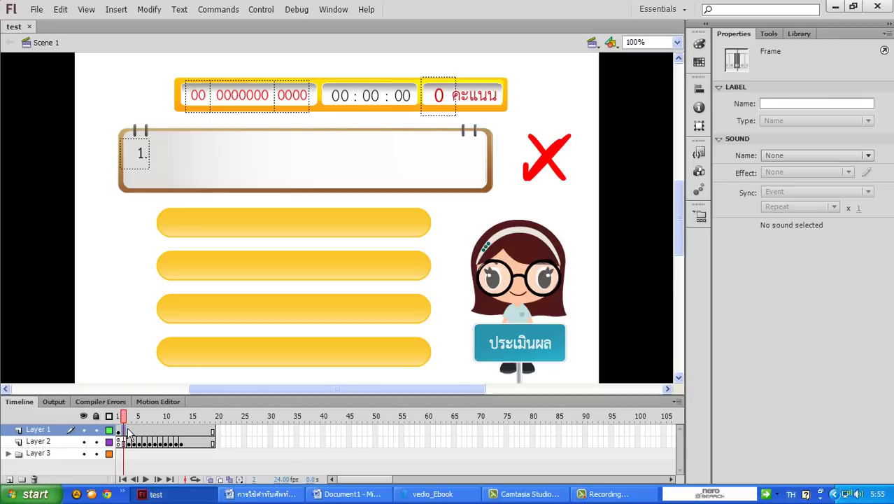
{"action": "left_click", "coordinate": [128, 430]}
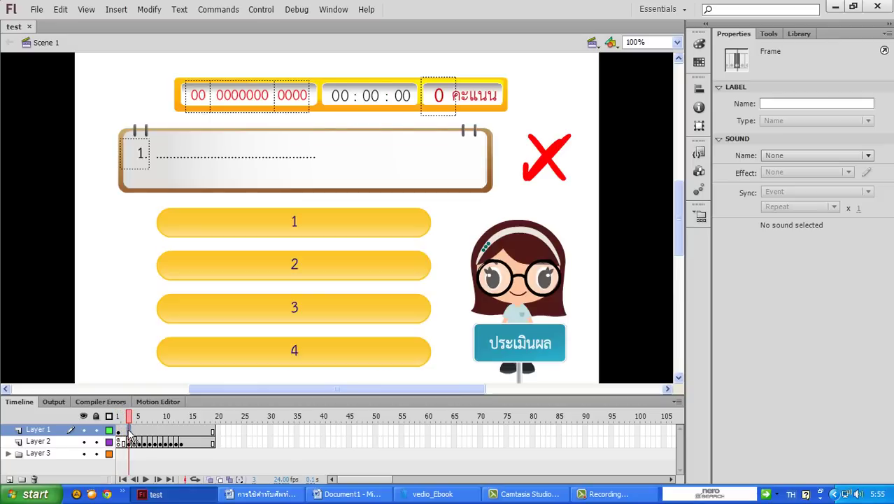
Step: Lock Layer 3 and open the dotted question placeholder in frame 3 of Layer 2 for editing
{"action": "left_click", "coordinate": [96, 454]}
{"action": "left_click", "coordinate": [96, 453]}
{"action": "left_click", "coordinate": [130, 443]}
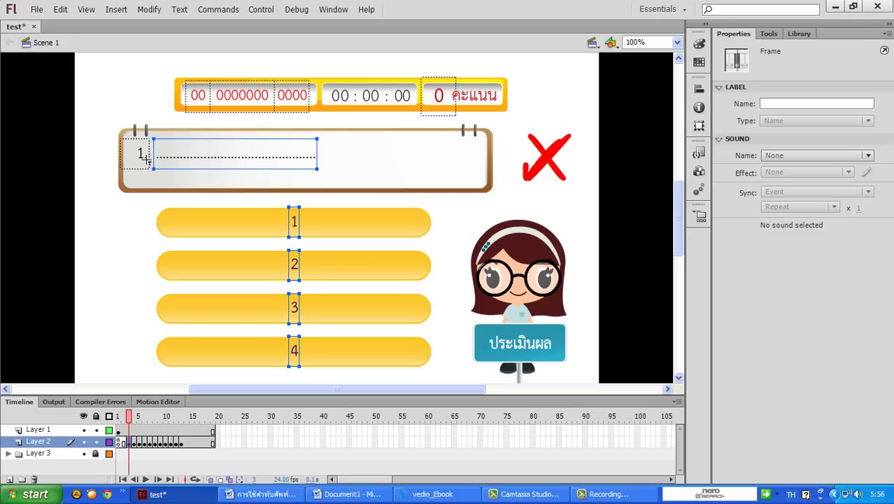
{"action": "left_click", "coordinate": [209, 158]}
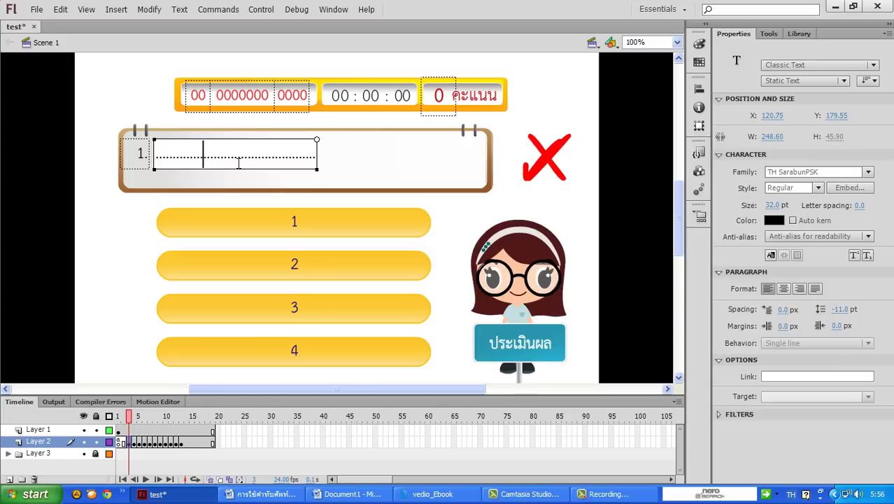
{"action": "left_click_drag", "start_coordinate": [155, 163], "coordinate": [322, 162]}
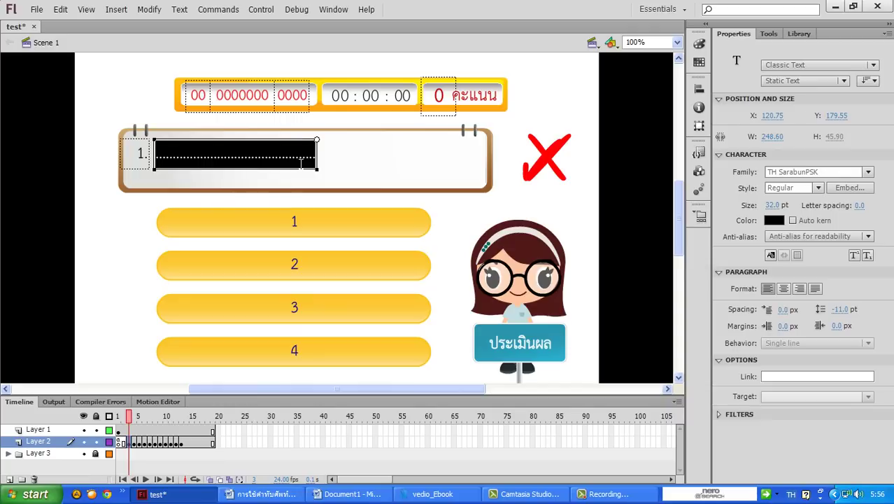
{"action": "left_click", "coordinate": [210, 163]}
{"action": "left_click_drag", "start_coordinate": [179, 162], "coordinate": [179, 162]}
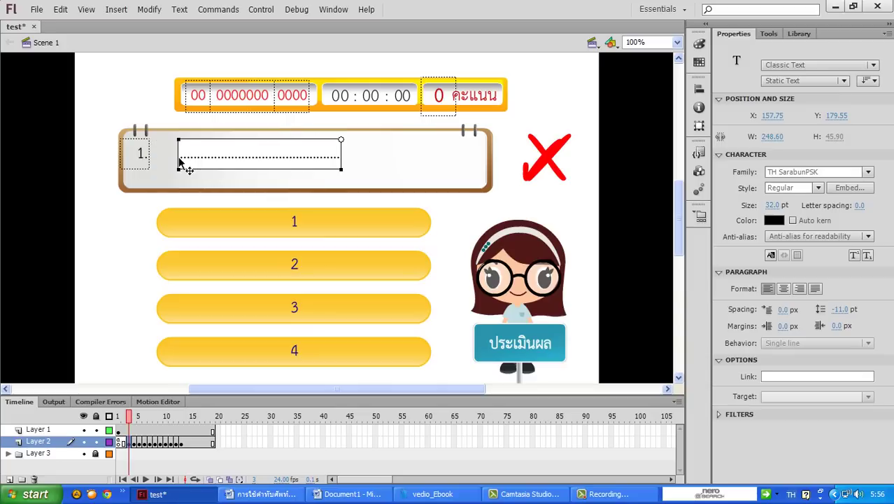
{"action": "key", "text": "ctrl+z"}
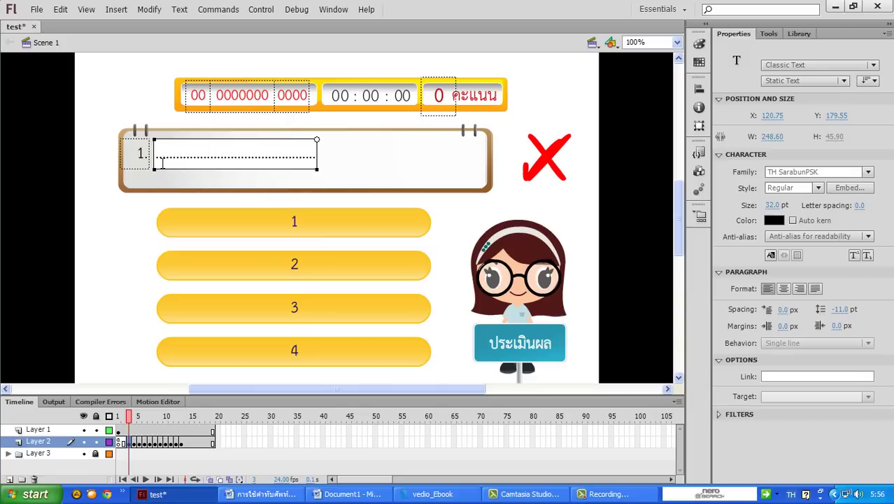
{"action": "left_click_drag", "start_coordinate": [160, 164], "coordinate": [324, 168]}
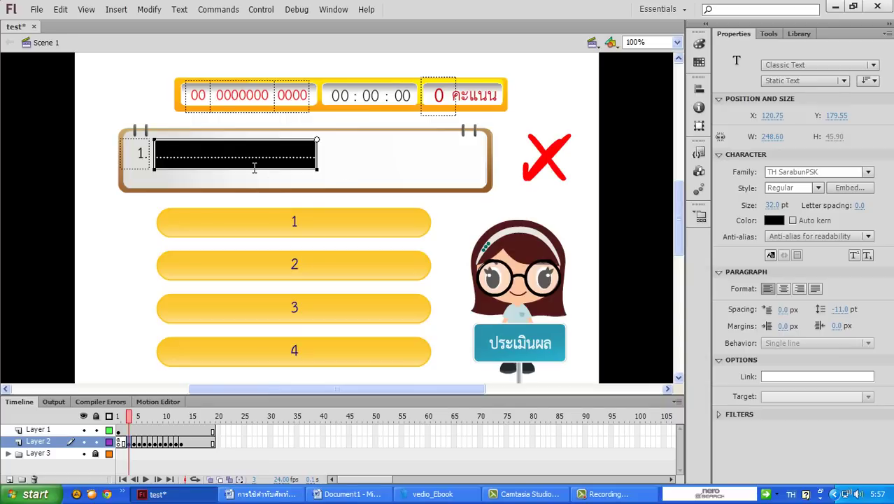
Step: Switch to Word and copy the full text of question 1 without its number
{"action": "left_click", "coordinate": [269, 493]}
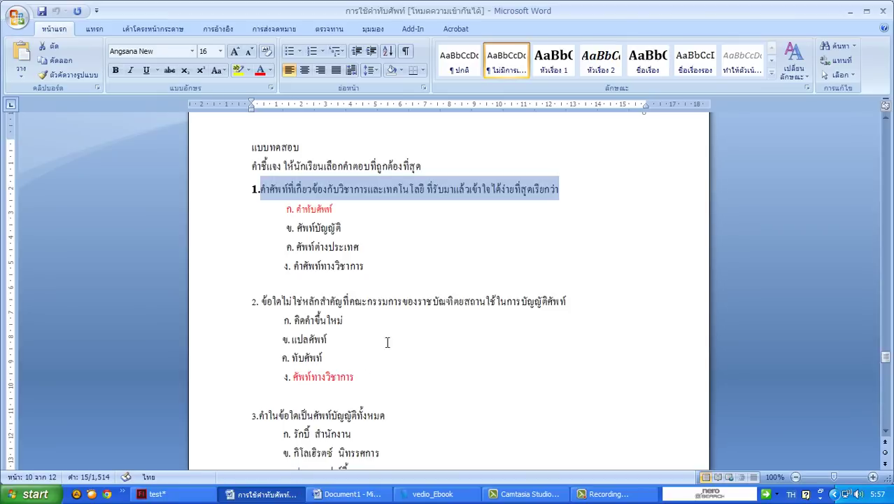
{"action": "left_click", "coordinate": [462, 201]}
{"action": "left_click", "coordinate": [253, 197]}
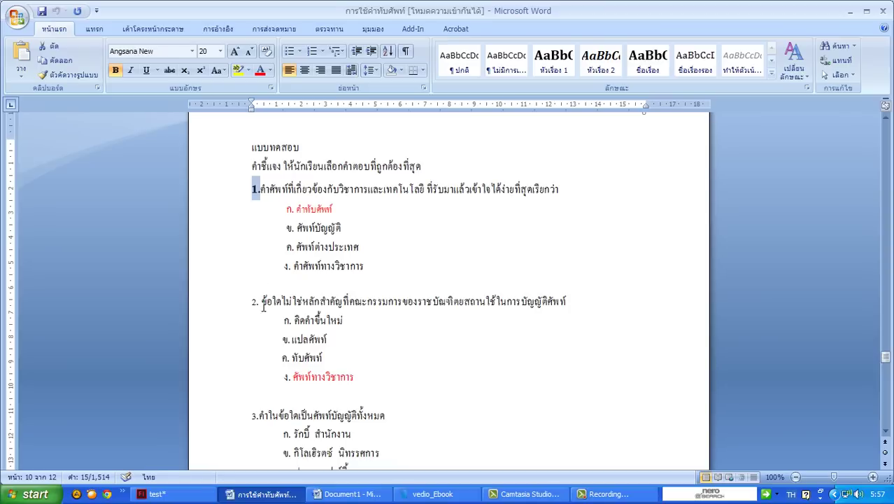
{"action": "left_click_drag", "start_coordinate": [263, 301], "coordinate": [252, 302]}
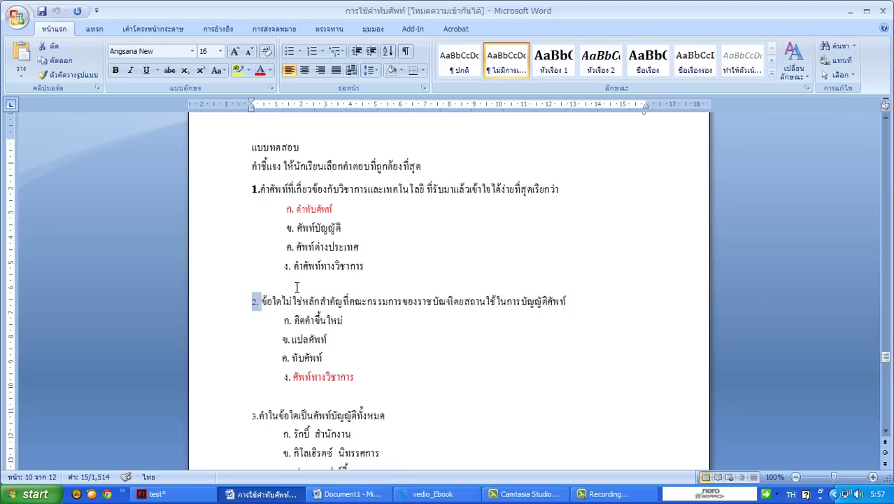
{"action": "key", "text": "alt+shift"}
{"action": "left_click_drag", "start_coordinate": [566, 194], "coordinate": [282, 197]}
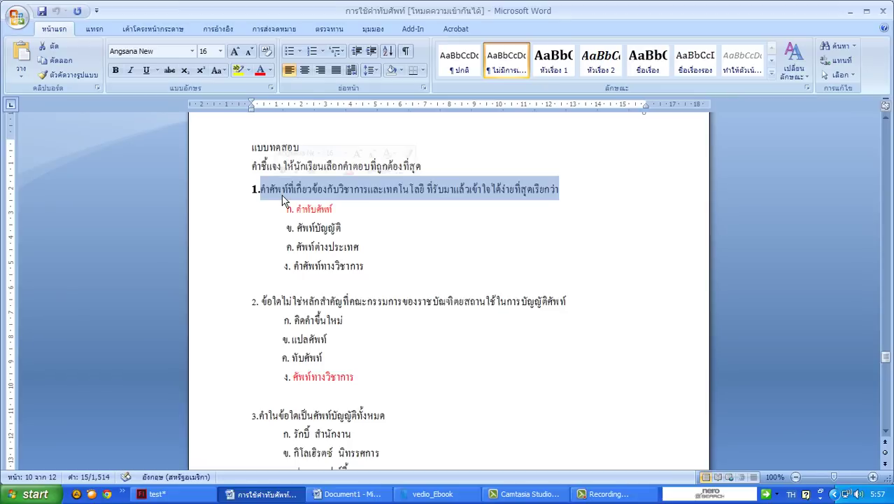
{"action": "key", "text": "alt+shift"}
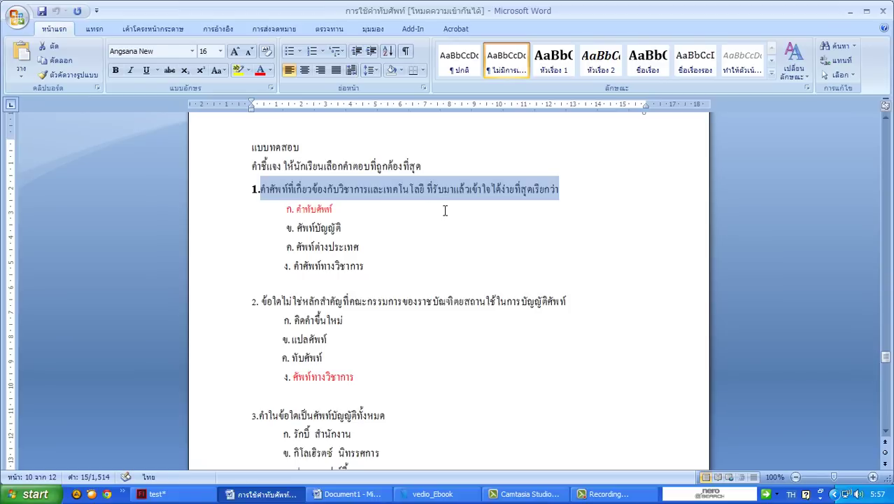
{"action": "left_click", "coordinate": [536, 202]}
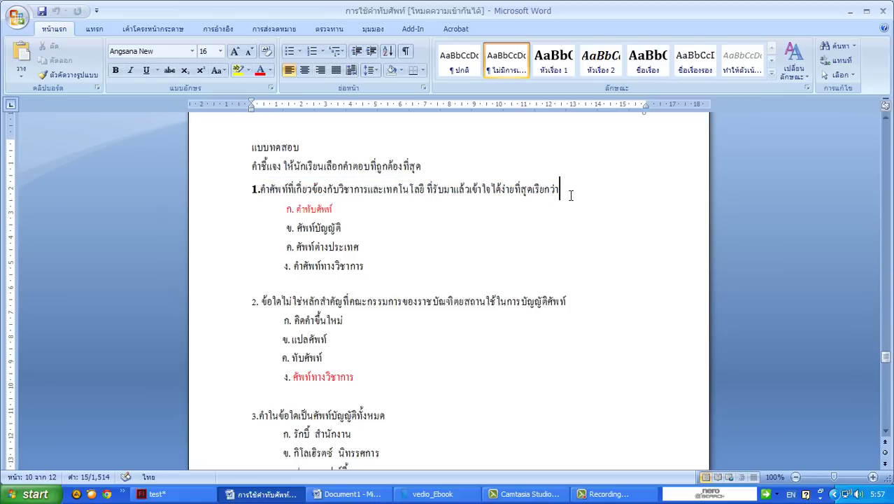
{"action": "left_click_drag", "start_coordinate": [562, 190], "coordinate": [284, 199]}
{"action": "key", "text": "ctrl+c"}
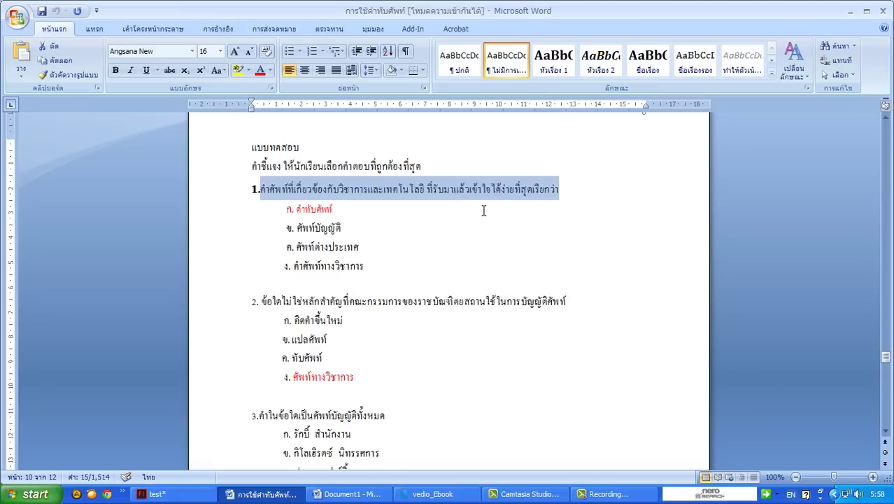
{"action": "right_click", "coordinate": [392, 196]}
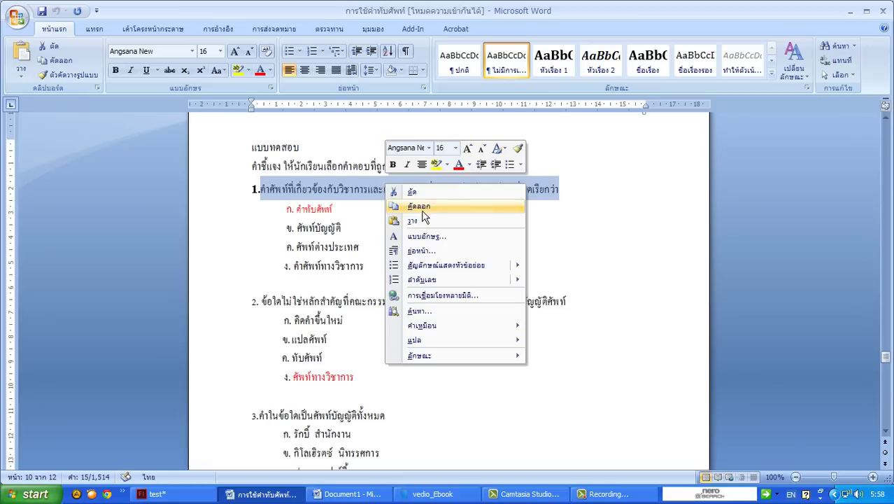
{"action": "left_click", "coordinate": [419, 207]}
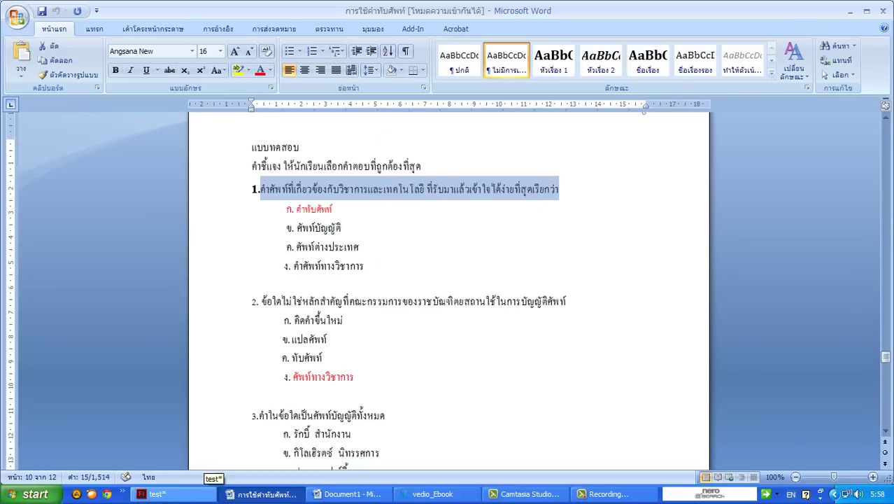
Step: Switch to Flash, replace the dotted question placeholder with the copied text, and insert a line break before "ที่รับมาแล้ว"
{"action": "left_click", "coordinate": [154, 494]}
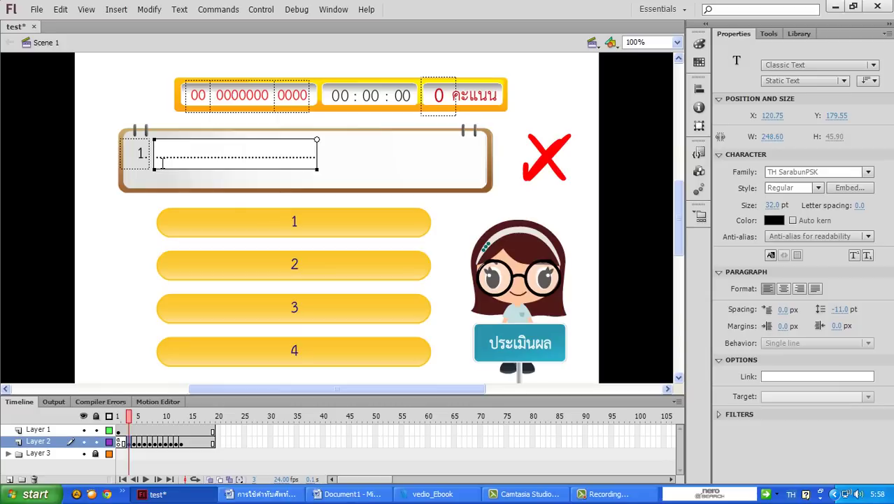
{"action": "left_click_drag", "start_coordinate": [157, 162], "coordinate": [326, 163]}
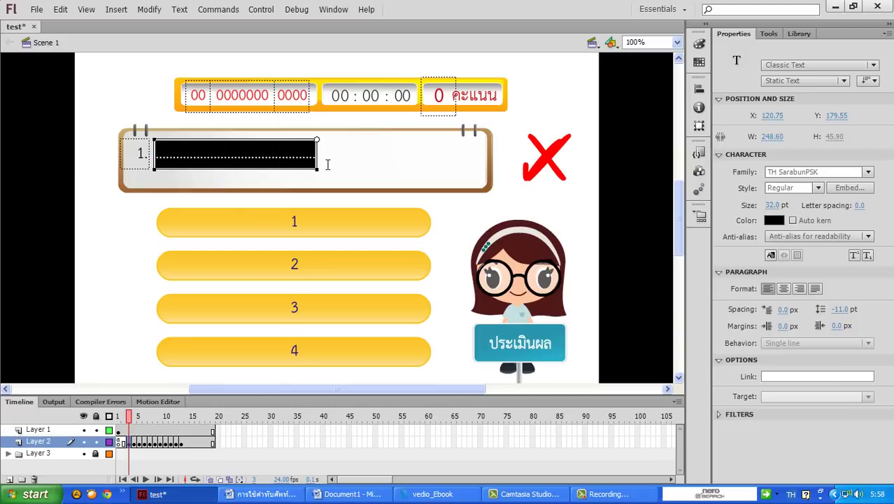
{"action": "right_click", "coordinate": [277, 167]}
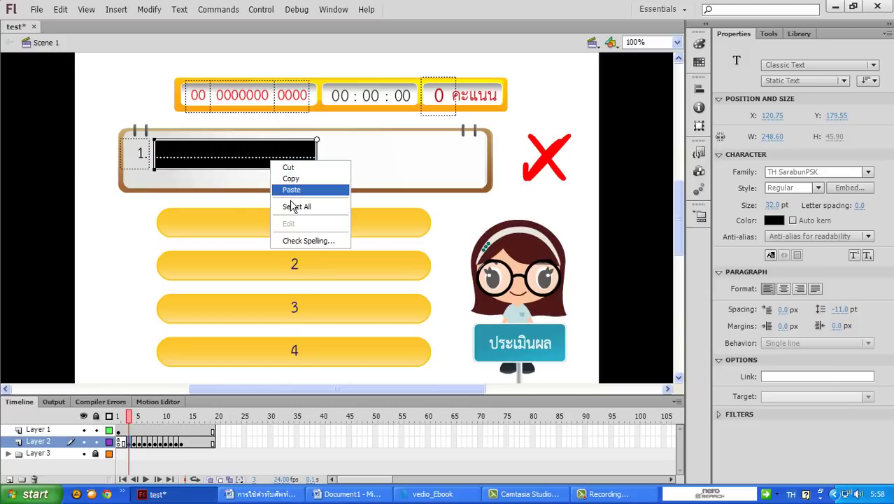
{"action": "left_click", "coordinate": [291, 190]}
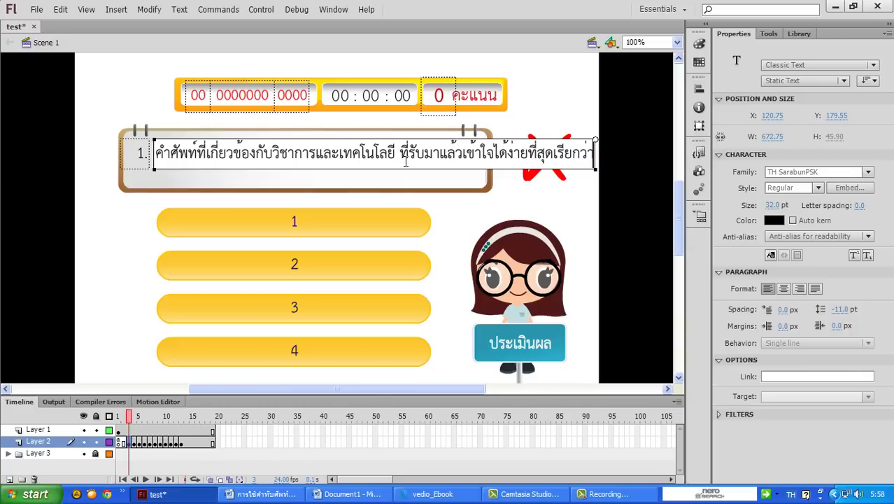
{"action": "left_click", "coordinate": [405, 161]}
{"action": "key", "text": "Return"}
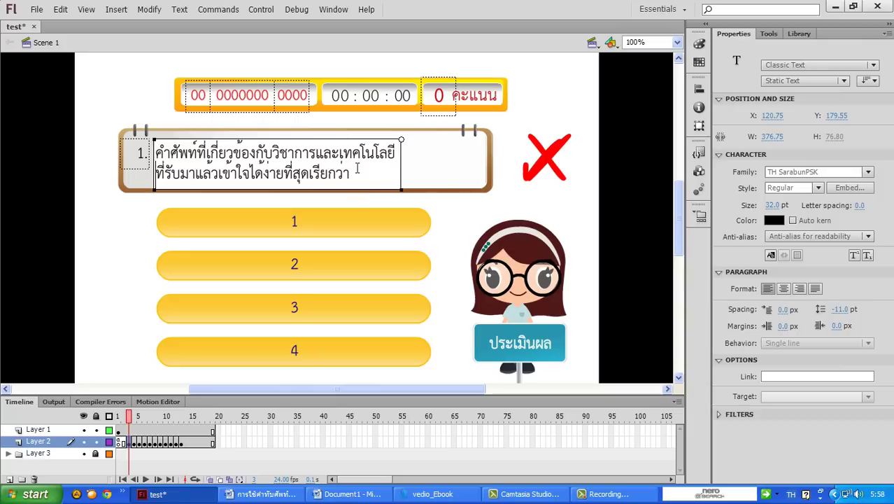
Step: Activate the Selection tool and check frame 4 of Layer 2, returning to frame 3
{"action": "left_click", "coordinate": [769, 33]}
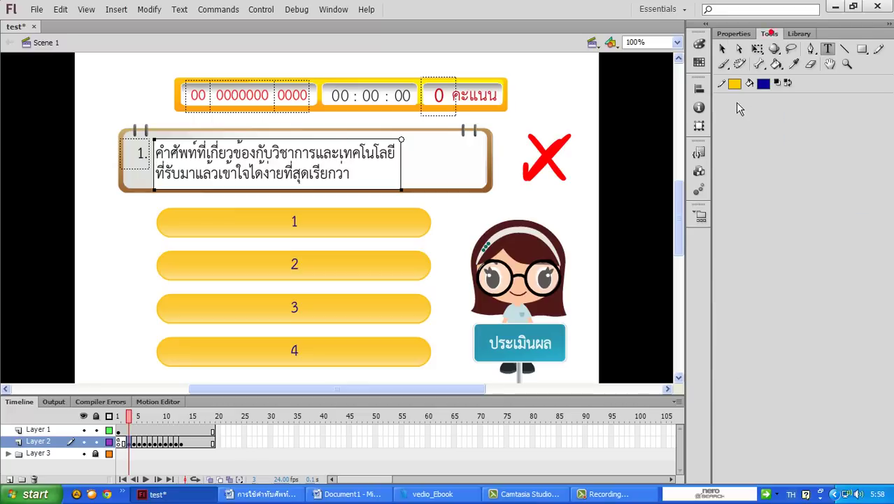
{"action": "left_click", "coordinate": [722, 49]}
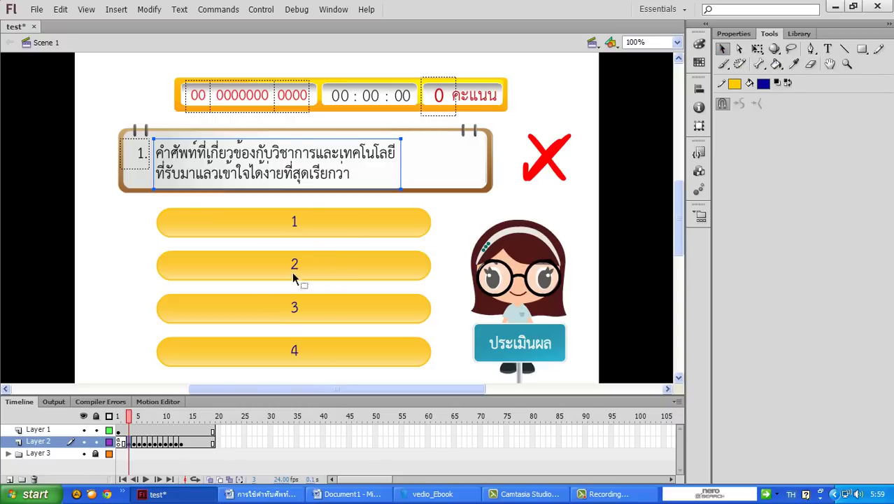
{"action": "left_click", "coordinate": [134, 443]}
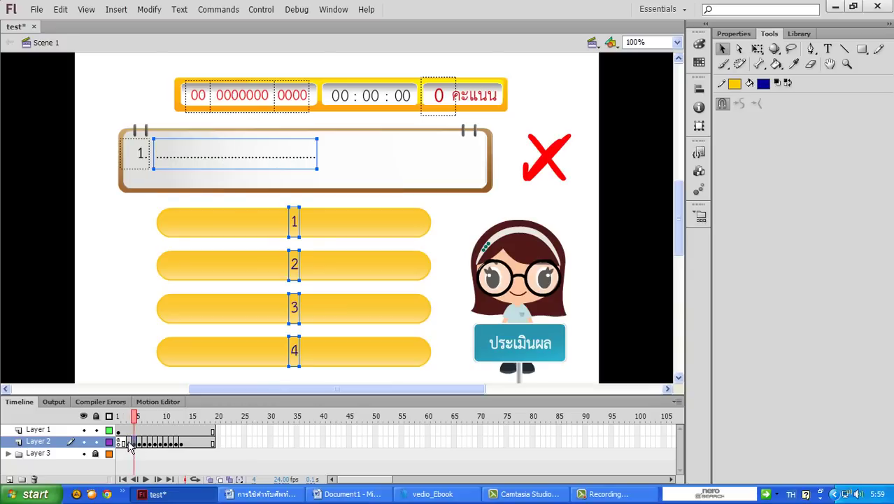
{"action": "left_click", "coordinate": [129, 443]}
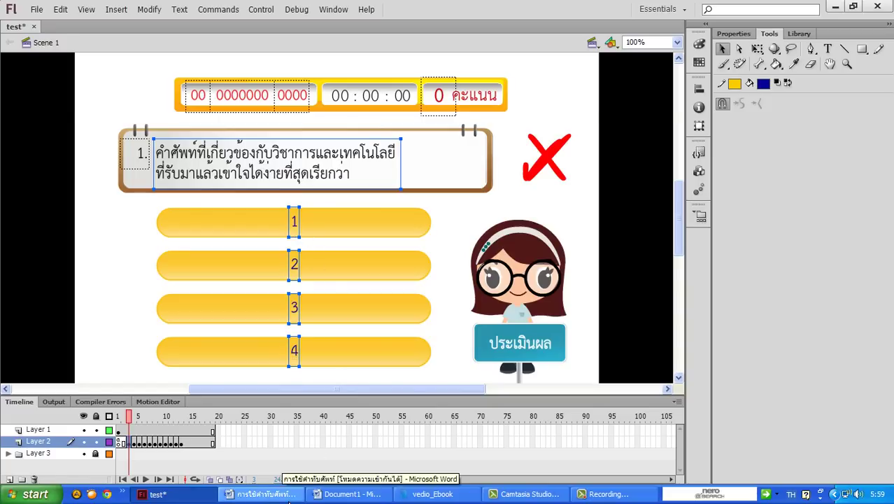
Step: Switch to Word and copy question 1's first answer choice "ก. คำทับศัพท์"
{"action": "left_click", "coordinate": [262, 494]}
{"action": "left_click_drag", "start_coordinate": [335, 210], "coordinate": [295, 213]}
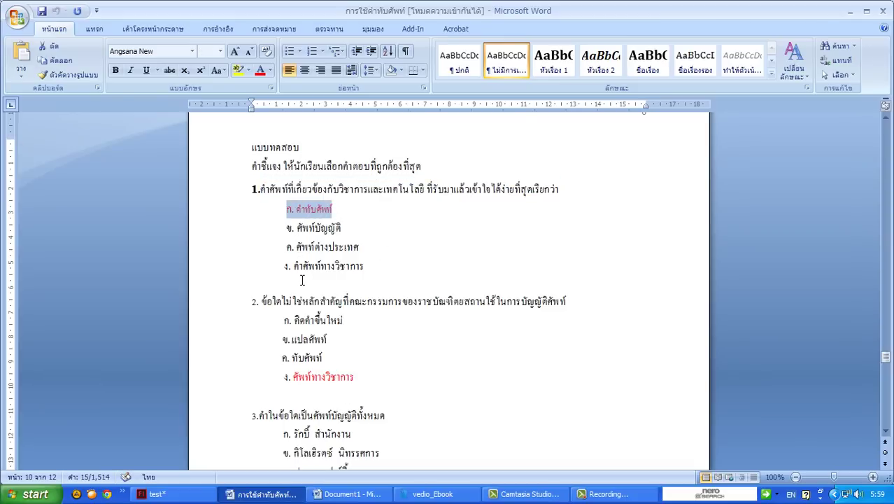
{"action": "left_click", "coordinate": [310, 221]}
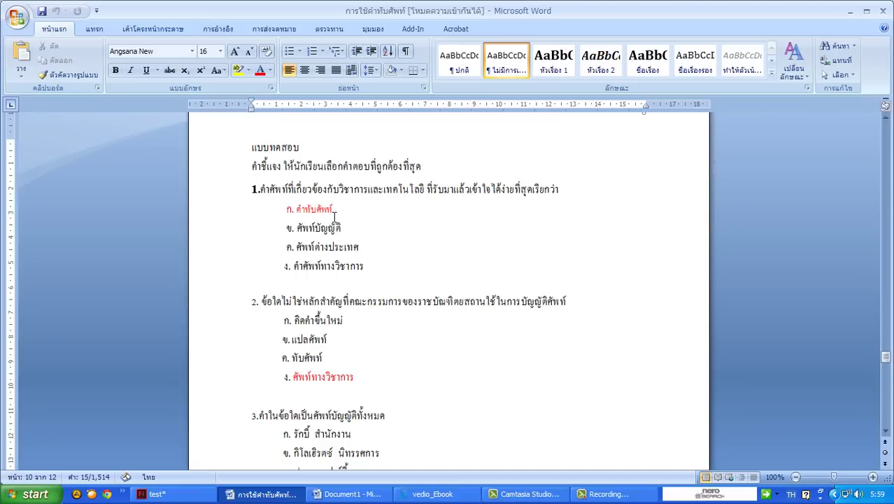
{"action": "left_click_drag", "start_coordinate": [336, 212], "coordinate": [295, 215]}
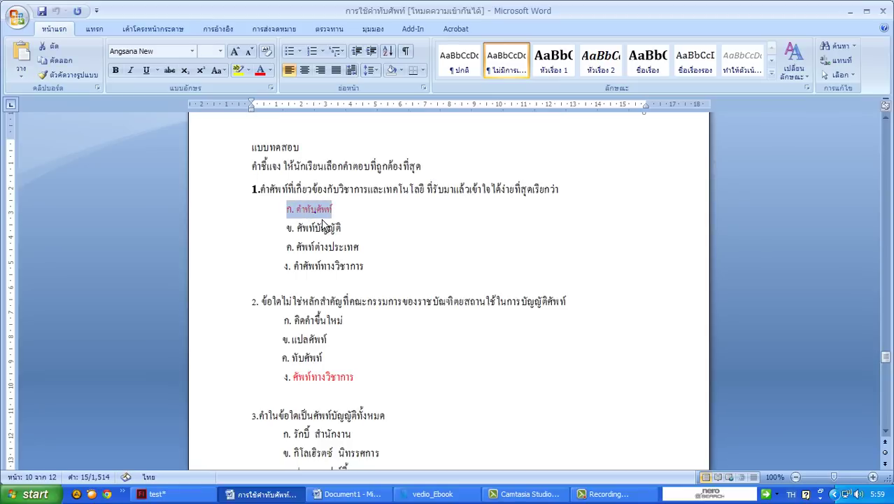
{"action": "right_click", "coordinate": [322, 220]}
{"action": "left_click", "coordinate": [352, 236]}
Step: Switch to Flash and replace the answer placeholder "1" in frame 3 with the copied choice "ก. คำทับศัพท์"
{"action": "left_click", "coordinate": [152, 494]}
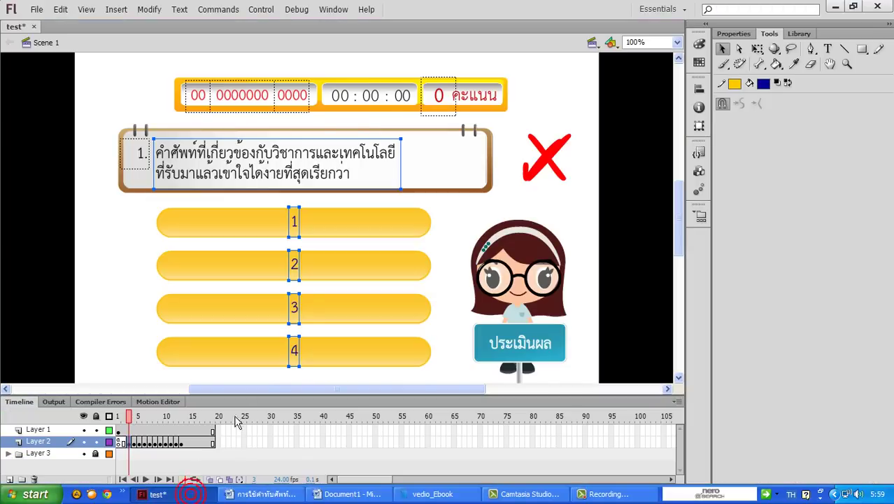
{"action": "double_click", "coordinate": [294, 222]}
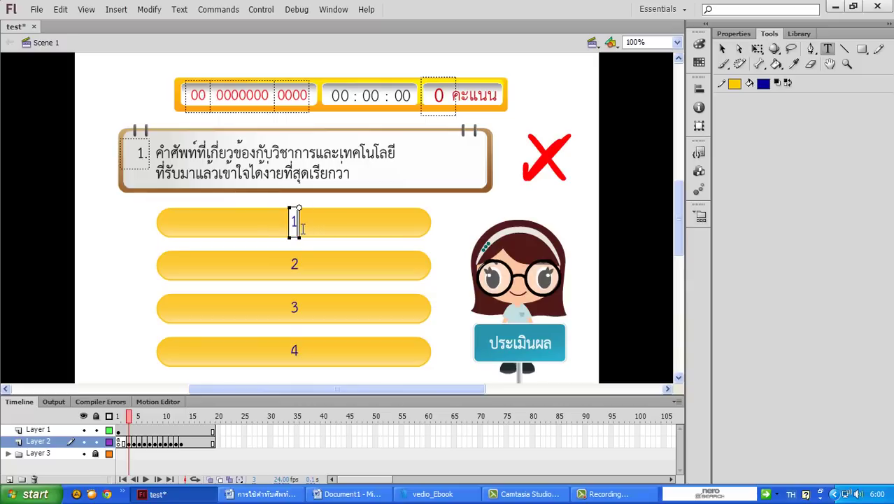
{"action": "double_click", "coordinate": [304, 225]}
{"action": "right_click", "coordinate": [301, 228]}
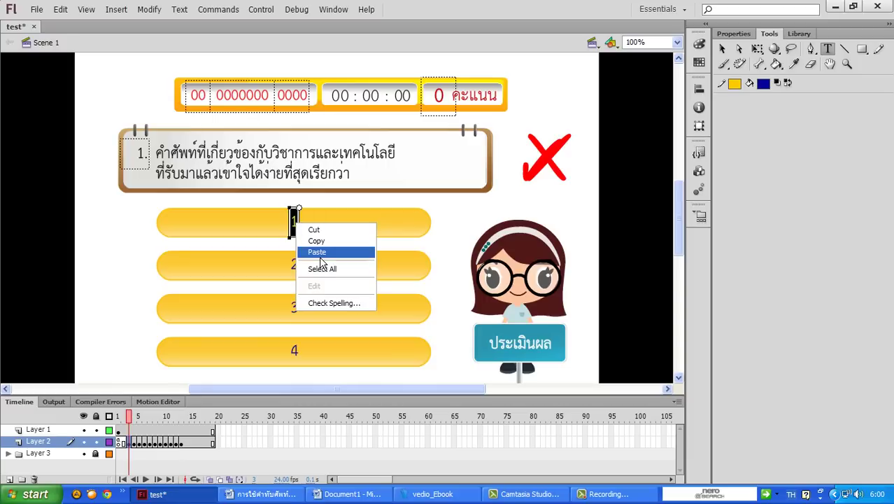
{"action": "left_click", "coordinate": [319, 255]}
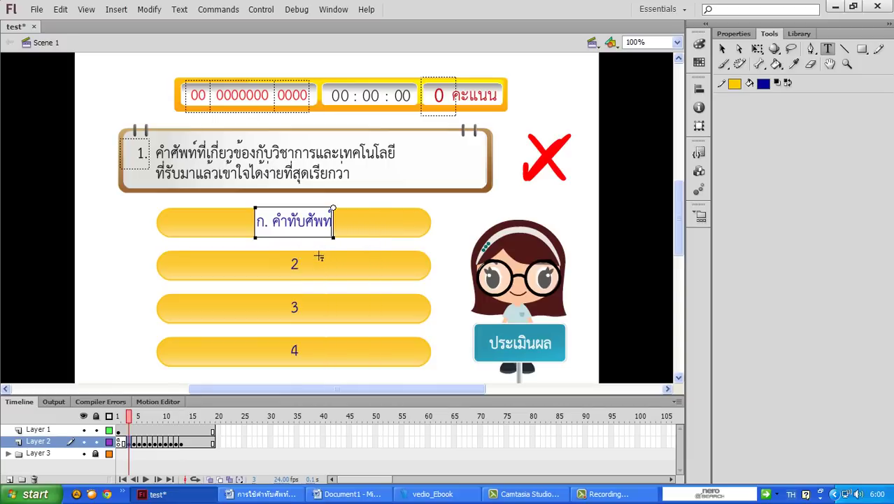
Step: Copy the choice "ข. ศัพท์บัญญัติ" of question 1 from Word and replace the answer placeholder "2" in Flash with it
{"action": "left_click", "coordinate": [263, 494]}
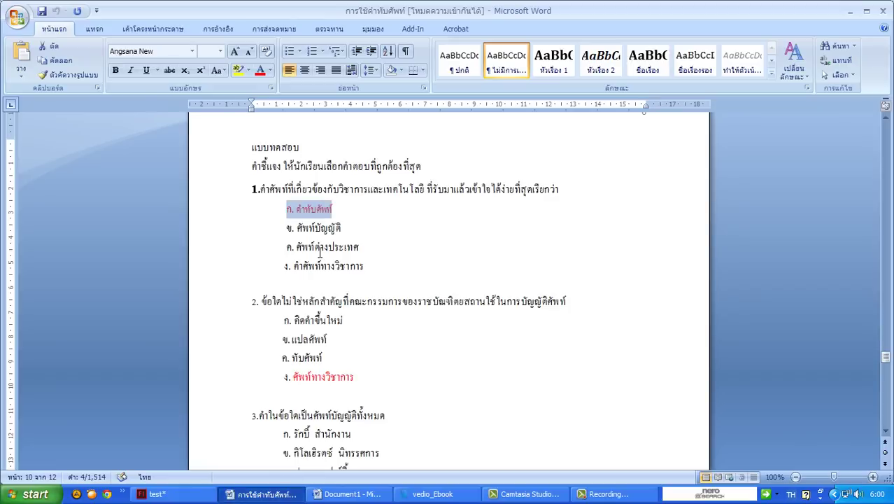
{"action": "left_click_drag", "start_coordinate": [348, 231], "coordinate": [288, 231]}
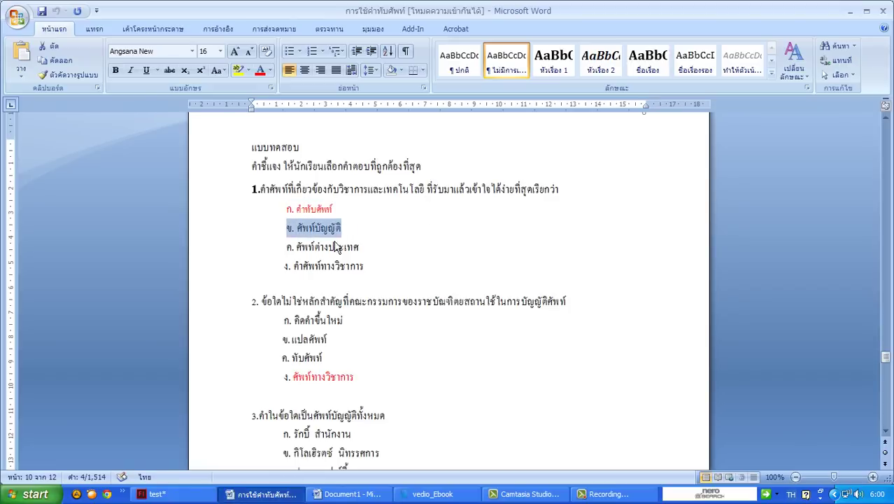
{"action": "right_click", "coordinate": [334, 231]}
{"action": "left_click", "coordinate": [365, 252]}
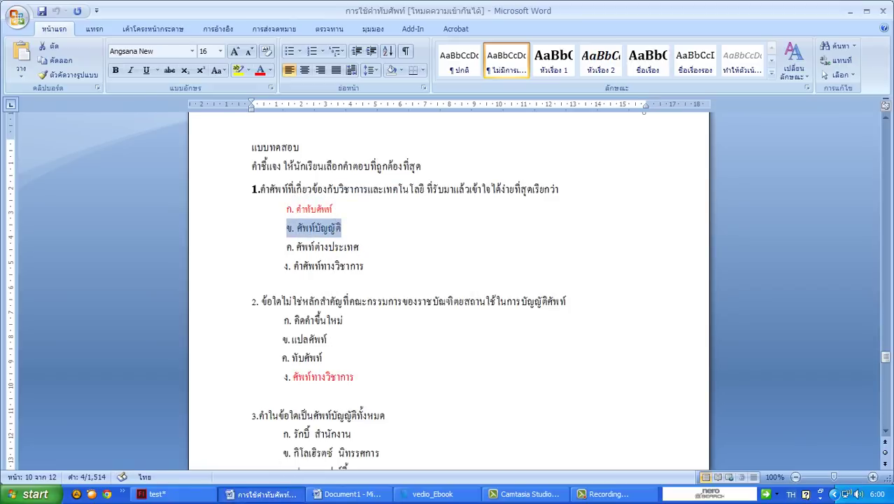
{"action": "left_click", "coordinate": [156, 494]}
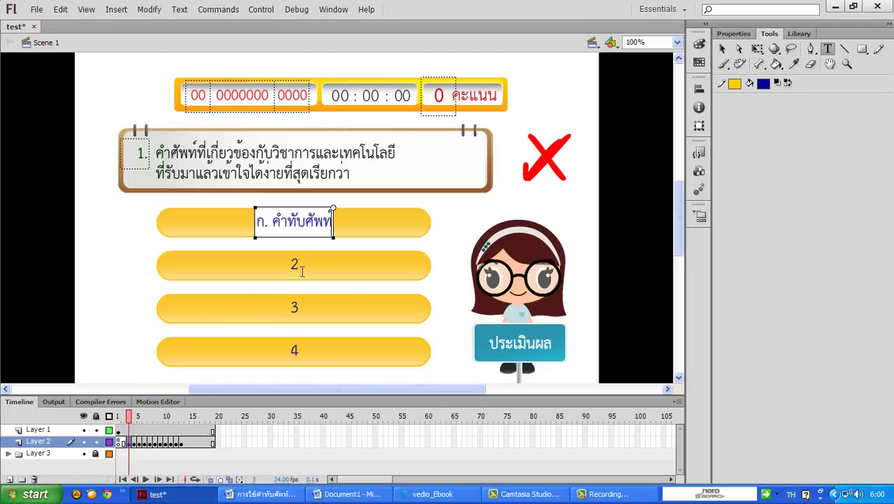
{"action": "double_click", "coordinate": [301, 270]}
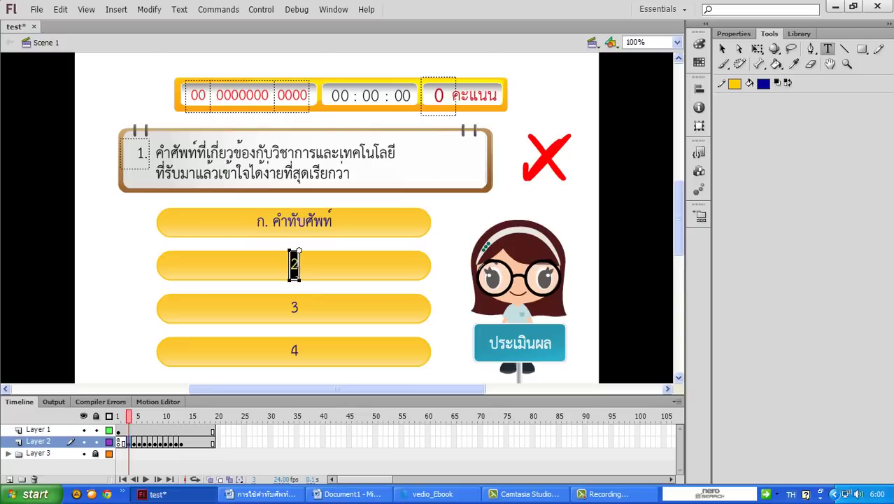
{"action": "right_click", "coordinate": [296, 265]}
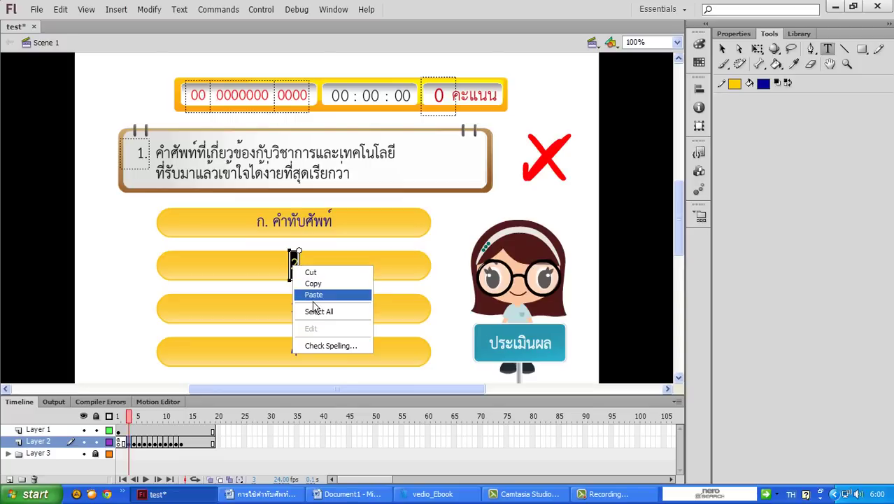
{"action": "left_click", "coordinate": [306, 296]}
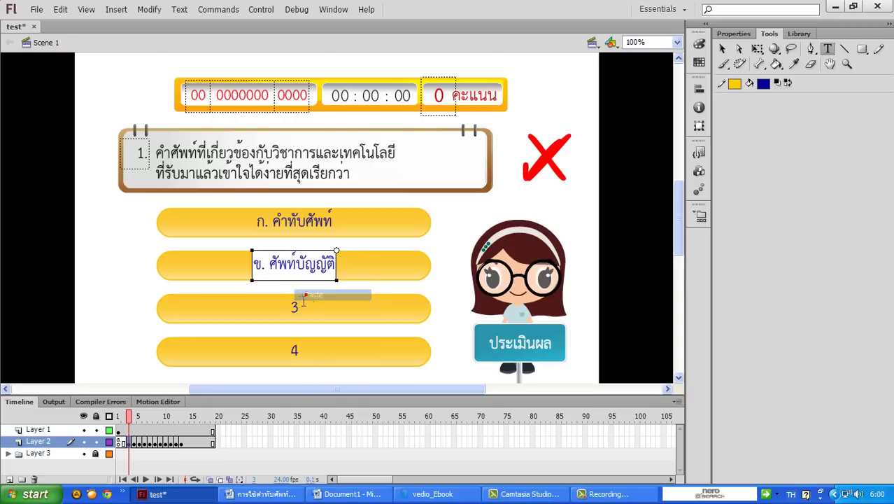
Step: Copy the choice "ค. ศัพท์ต่างประเทศ" of question 1 from Word and replace the answer placeholder "3" in Flash with it
{"action": "left_click", "coordinate": [274, 492]}
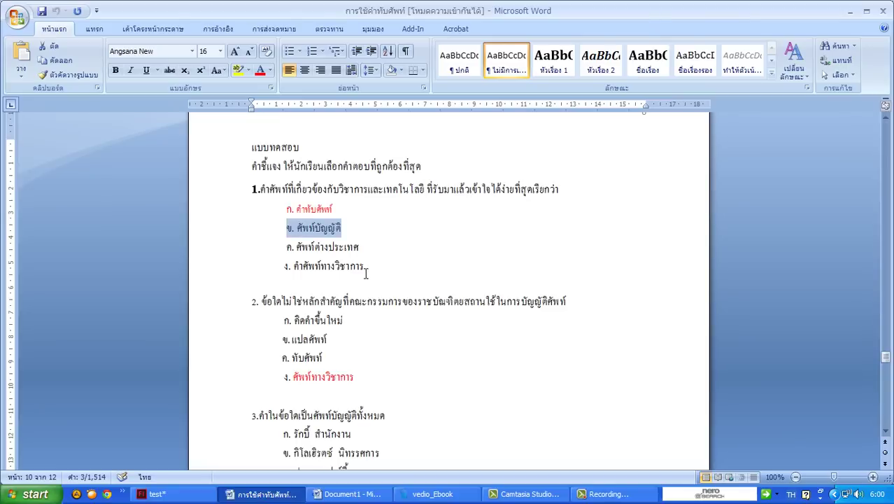
{"action": "left_click_drag", "start_coordinate": [361, 250], "coordinate": [293, 257]}
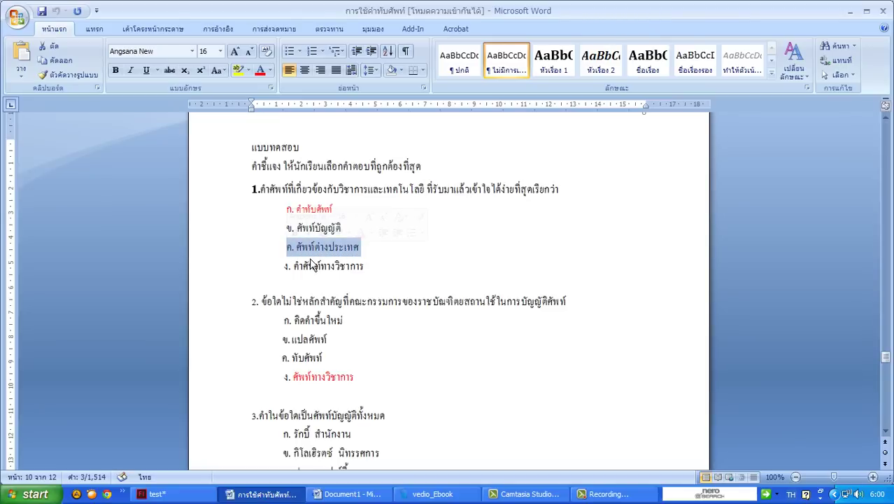
{"action": "right_click", "coordinate": [311, 264]}
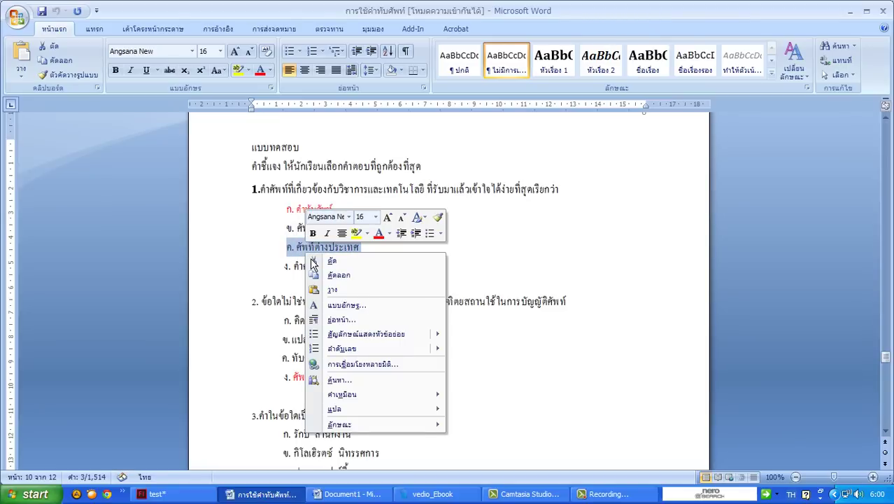
{"action": "left_click", "coordinate": [340, 276]}
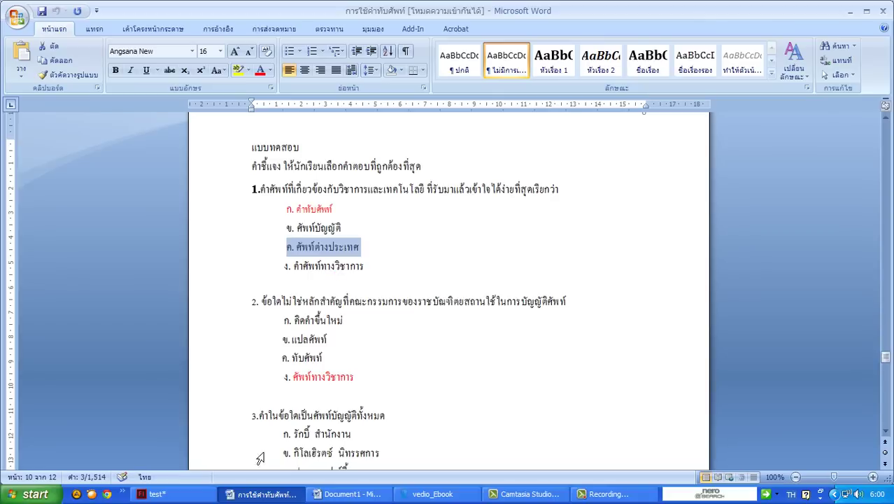
{"action": "left_click", "coordinate": [156, 494]}
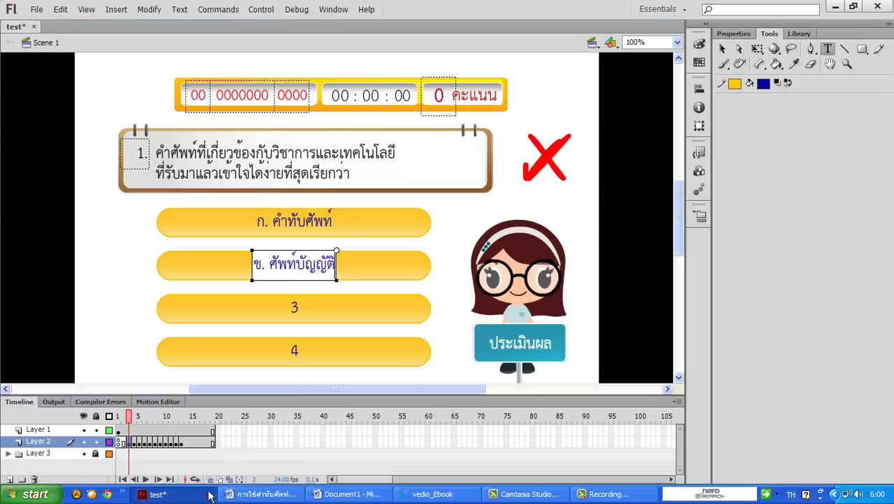
{"action": "double_click", "coordinate": [294, 307]}
{"action": "right_click", "coordinate": [294, 309]}
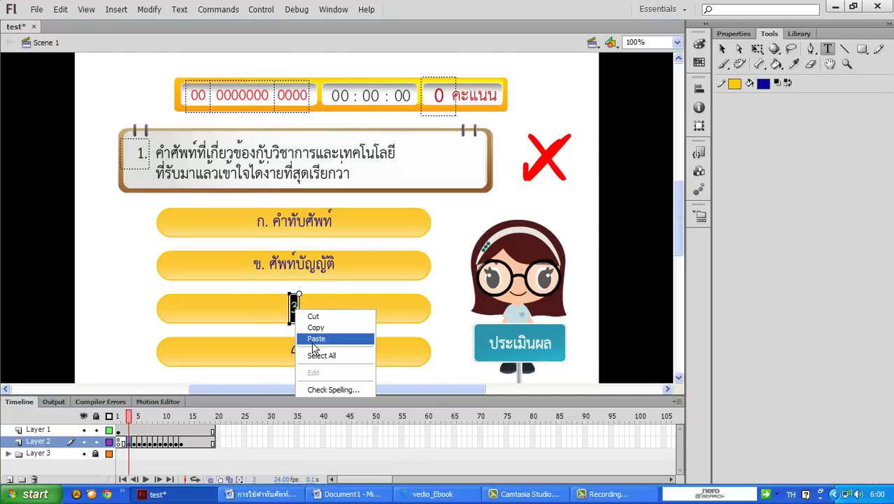
{"action": "left_click", "coordinate": [307, 339]}
Step: Copy the choice "ง. คำศัพท์ทางวิชาการ" of question 1 from Word, replace the answer placeholder "4" in Flash with it, and deselect the text
{"action": "left_click", "coordinate": [263, 494]}
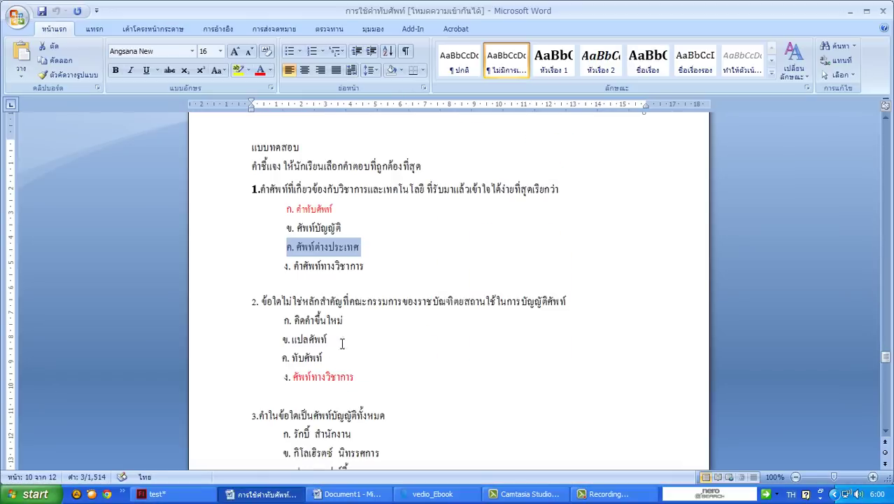
{"action": "left_click_drag", "start_coordinate": [366, 267], "coordinate": [294, 276]}
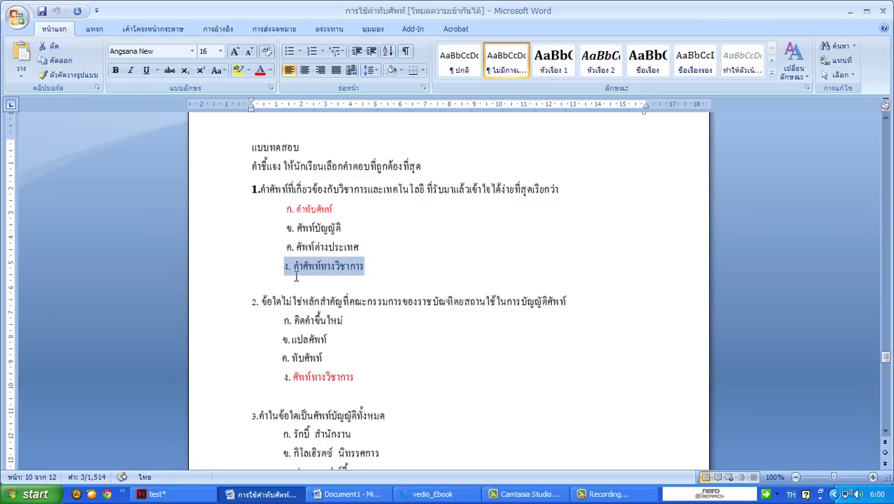
{"action": "right_click", "coordinate": [312, 280]}
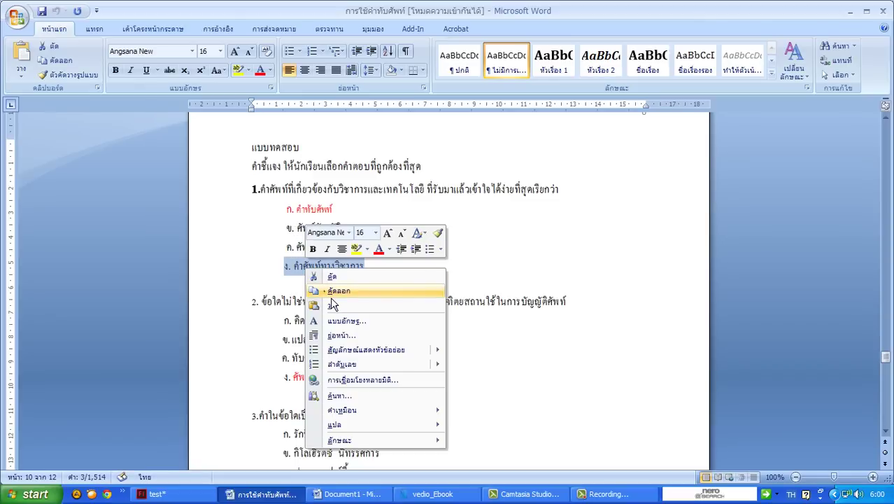
{"action": "left_click", "coordinate": [331, 297]}
{"action": "left_click", "coordinate": [196, 497]}
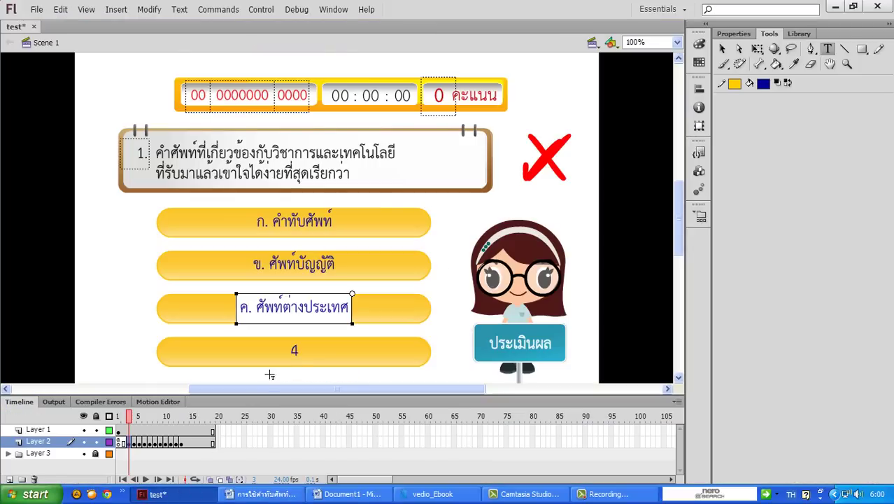
{"action": "double_click", "coordinate": [300, 354]}
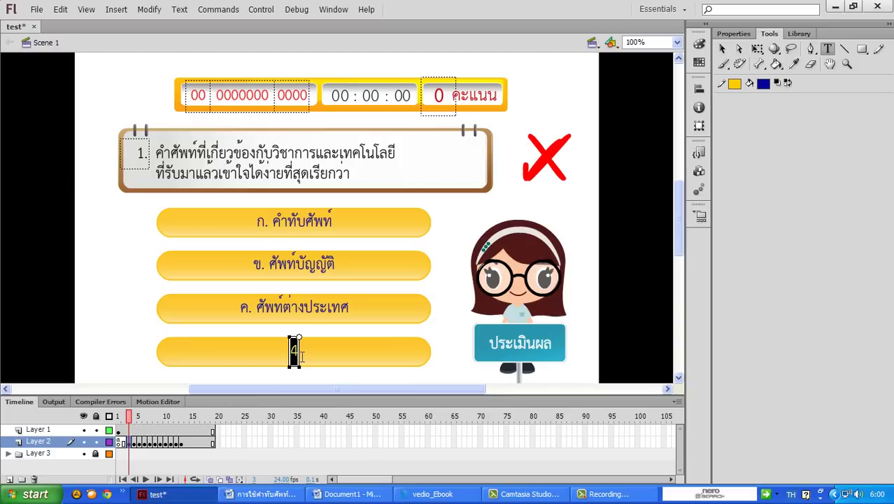
{"action": "right_click", "coordinate": [299, 355]}
{"action": "left_click", "coordinate": [314, 377]}
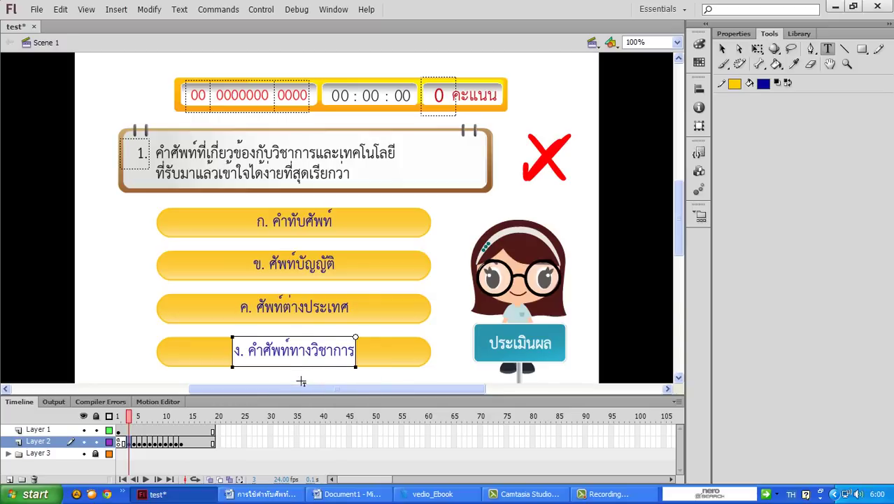
{"action": "left_click", "coordinate": [729, 55]}
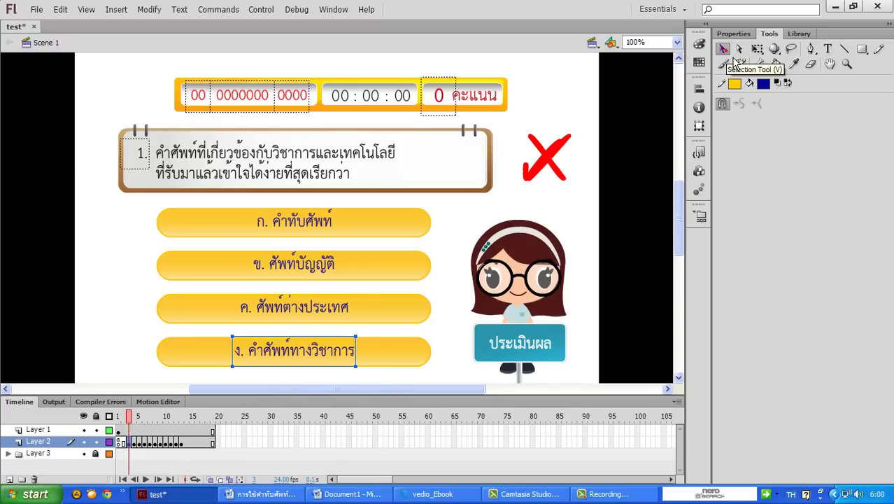
{"action": "left_click", "coordinate": [385, 329]}
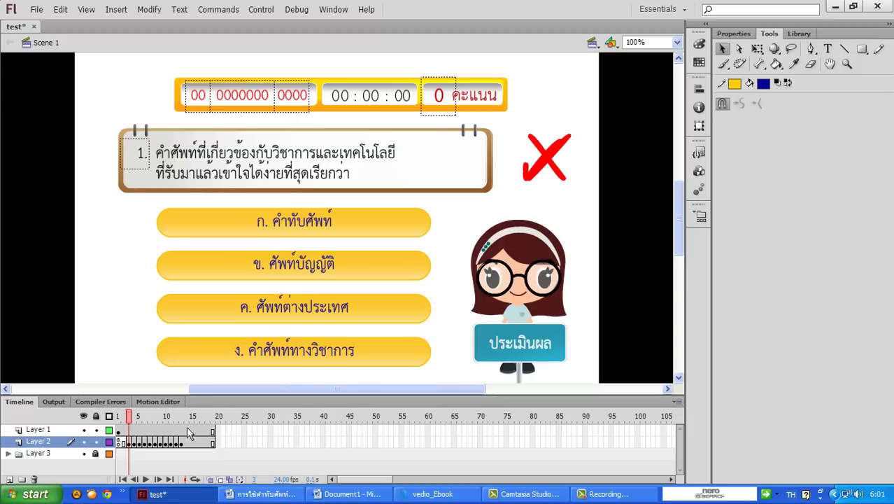
Step: Go to frame 4 of Layer 2, then switch to Word and copy the full text of question 2 without its number
{"action": "left_click", "coordinate": [135, 443]}
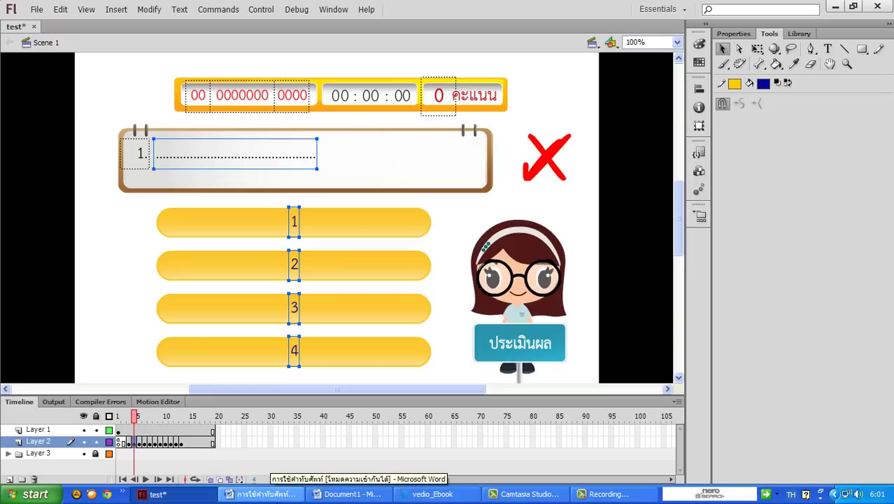
{"action": "left_click", "coordinate": [262, 494]}
{"action": "left_click", "coordinate": [575, 305]}
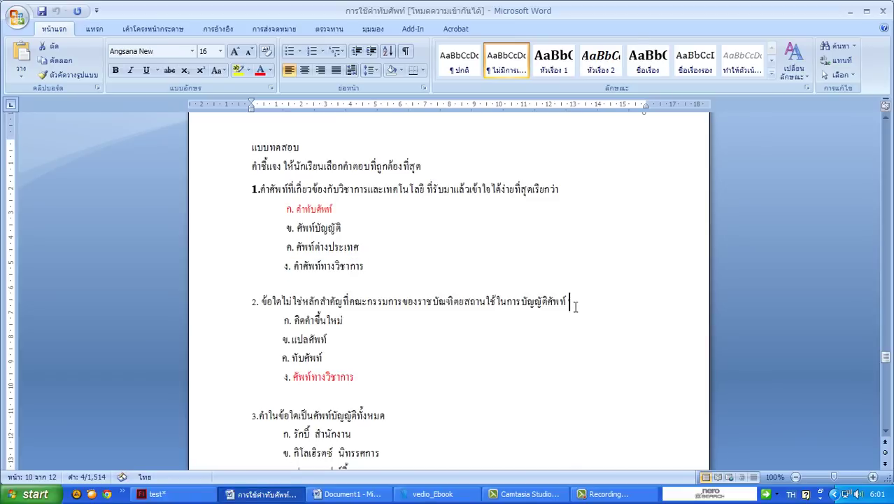
{"action": "left_click_drag", "start_coordinate": [575, 305], "coordinate": [284, 315]}
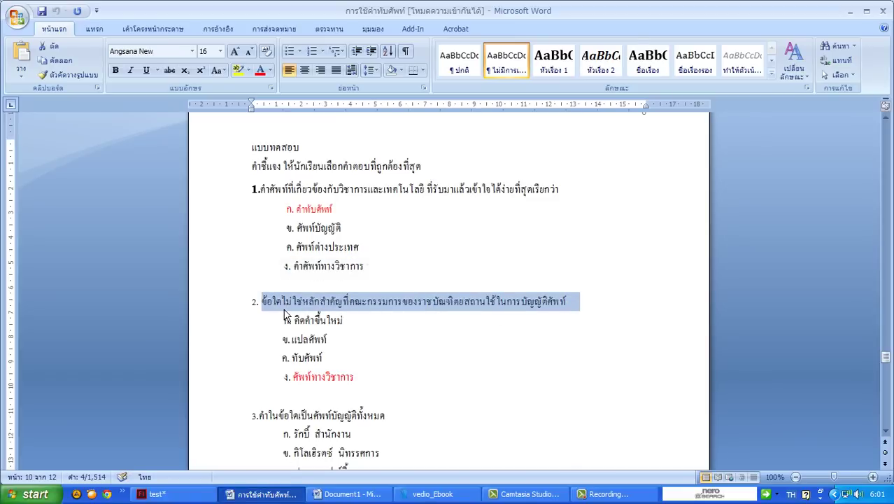
{"action": "right_click", "coordinate": [284, 315]}
{"action": "left_click", "coordinate": [328, 147]}
Step: Switch to Flash and replace the dotted question placeholder in frame 4 with the copied question 2 text
{"action": "left_click", "coordinate": [154, 494]}
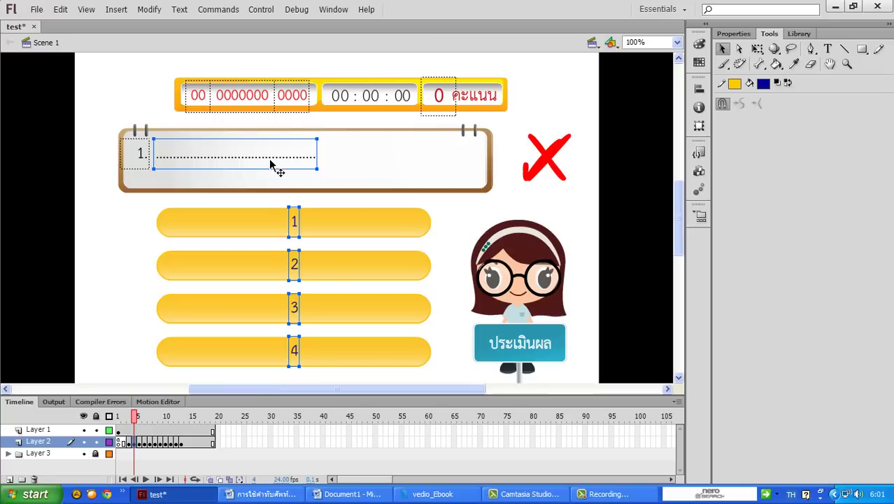
{"action": "double_click", "coordinate": [276, 160]}
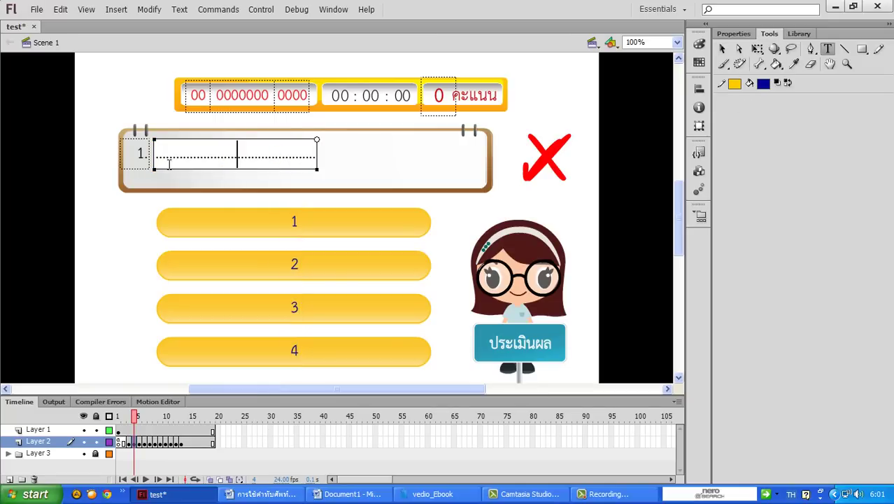
{"action": "left_click_drag", "start_coordinate": [158, 164], "coordinate": [304, 164]}
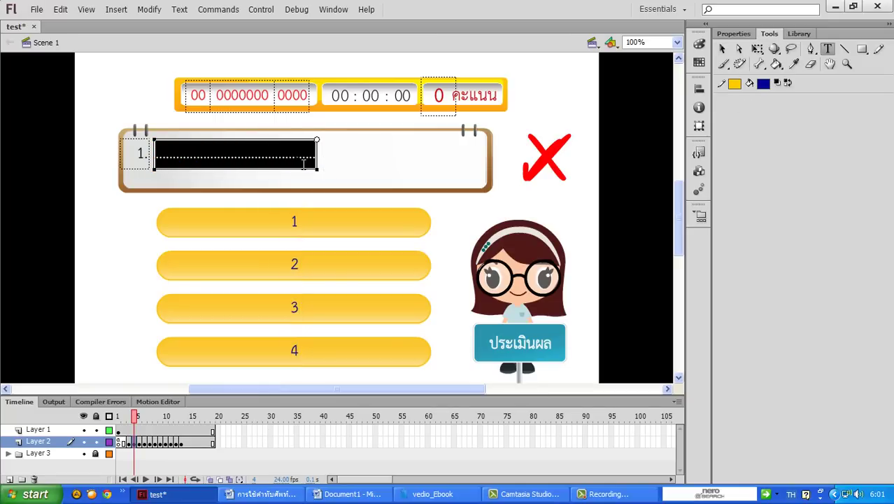
{"action": "right_click", "coordinate": [303, 164]}
{"action": "left_click", "coordinate": [319, 184]}
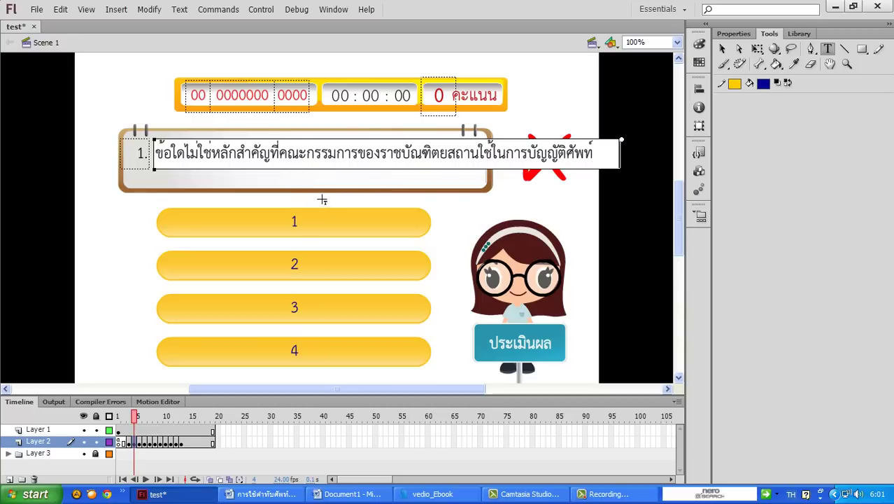
Step: Break the question 2 text in frame 4 onto a second line before "ใช้ในการบัญญัติศัพท์"
{"action": "left_click", "coordinate": [479, 154]}
{"action": "key", "text": "Return"}
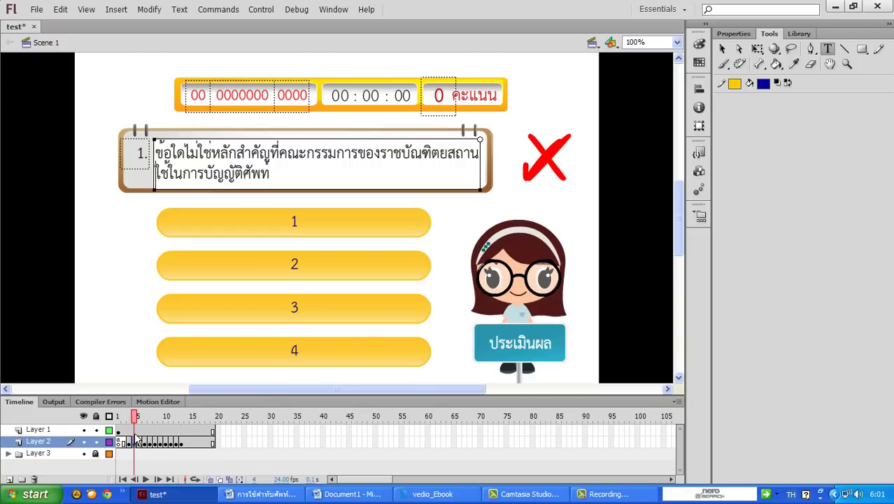
Step: Copy the choice "ก. คิดคำขึ้นใหม่" of question 2 from Word and replace the answer placeholder "1" in Flash with it
{"action": "left_click", "coordinate": [261, 494]}
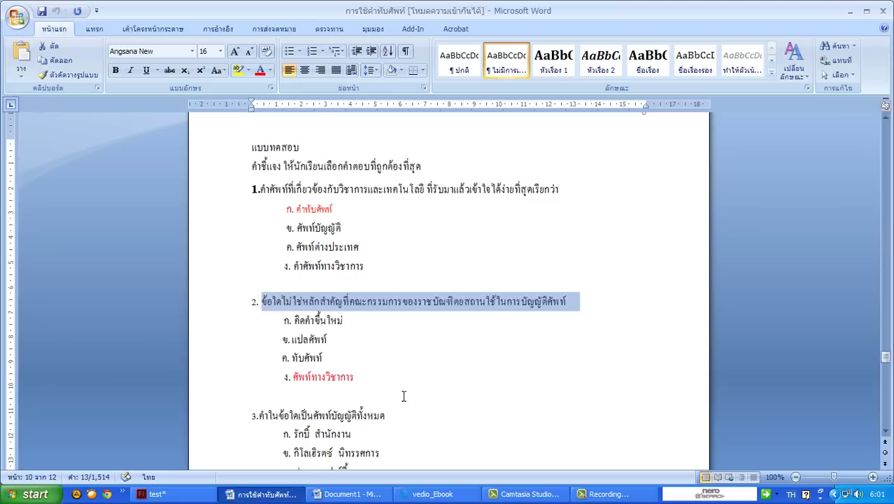
{"action": "left_click_drag", "start_coordinate": [349, 321], "coordinate": [283, 323]}
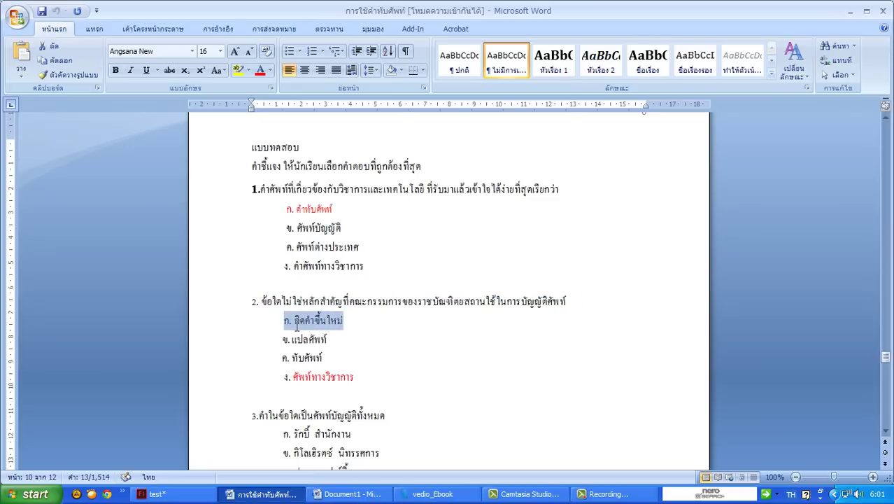
{"action": "right_click", "coordinate": [309, 326]}
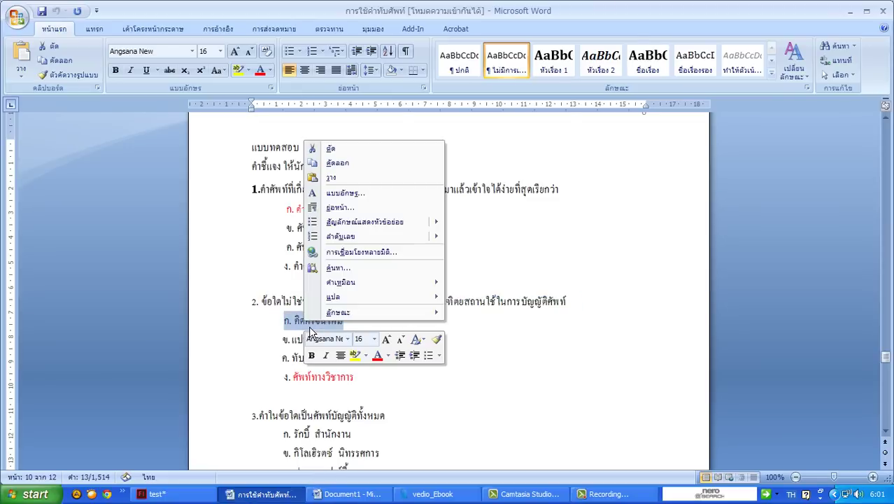
{"action": "left_click", "coordinate": [344, 174]}
{"action": "left_click", "coordinate": [156, 494]}
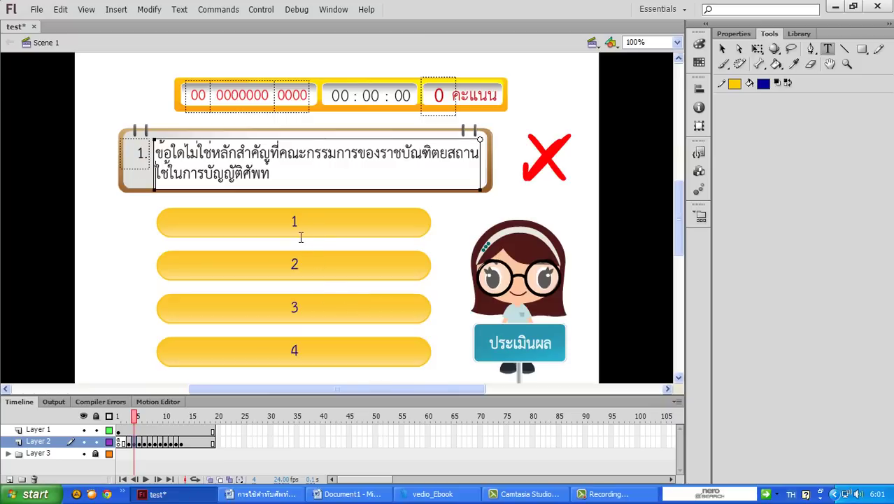
{"action": "double_click", "coordinate": [293, 222]}
{"action": "right_click", "coordinate": [295, 224]}
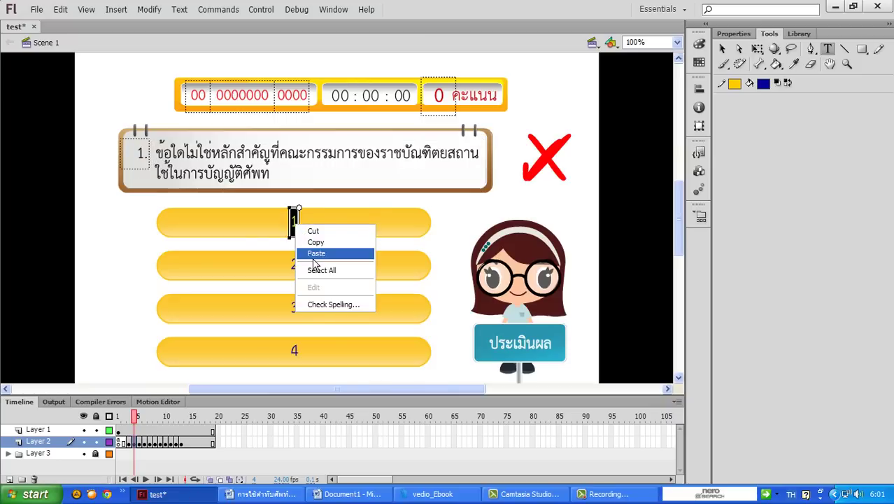
{"action": "left_click", "coordinate": [305, 252]}
Step: Copy the choice "ข. แปลศัพท์" of question 2 from Word and replace the answer placeholder "2" in Flash with it
{"action": "left_click", "coordinate": [260, 494]}
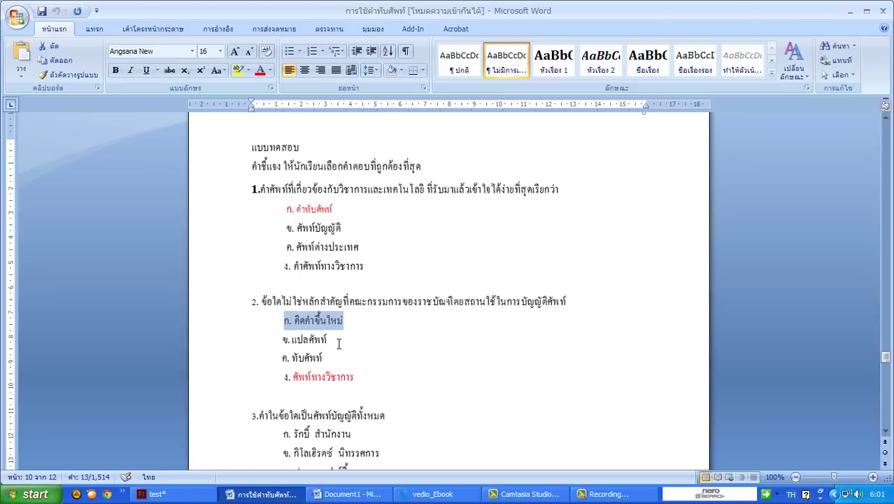
{"action": "left_click_drag", "start_coordinate": [336, 339], "coordinate": [291, 343]}
{"action": "right_click", "coordinate": [293, 342]}
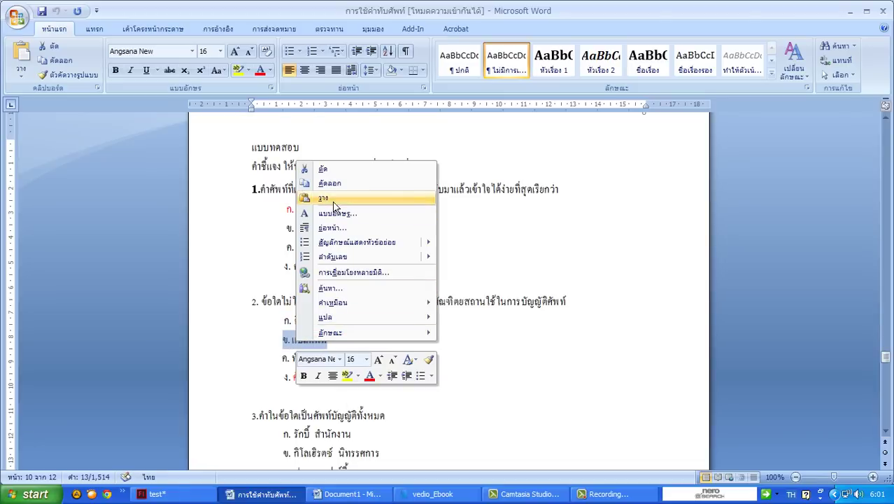
{"action": "left_click", "coordinate": [335, 196]}
{"action": "left_click", "coordinate": [154, 494]}
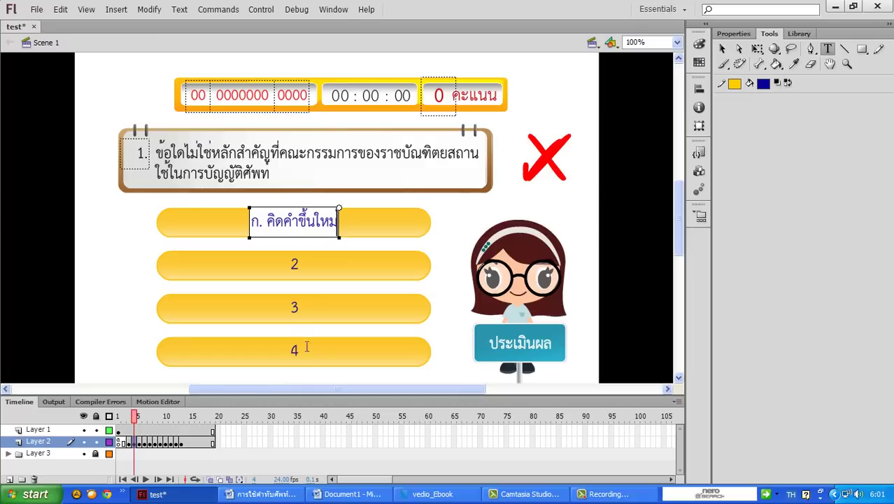
{"action": "double_click", "coordinate": [296, 266]}
{"action": "right_click", "coordinate": [292, 264]}
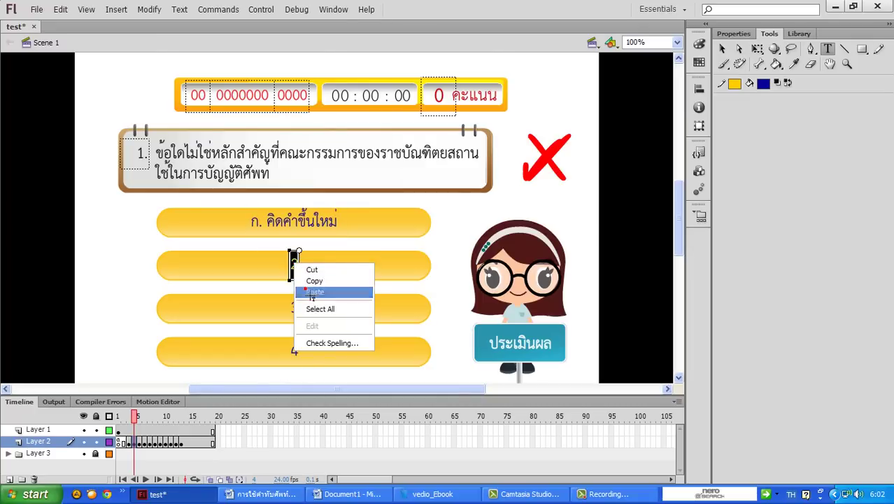
{"action": "left_click", "coordinate": [316, 293]}
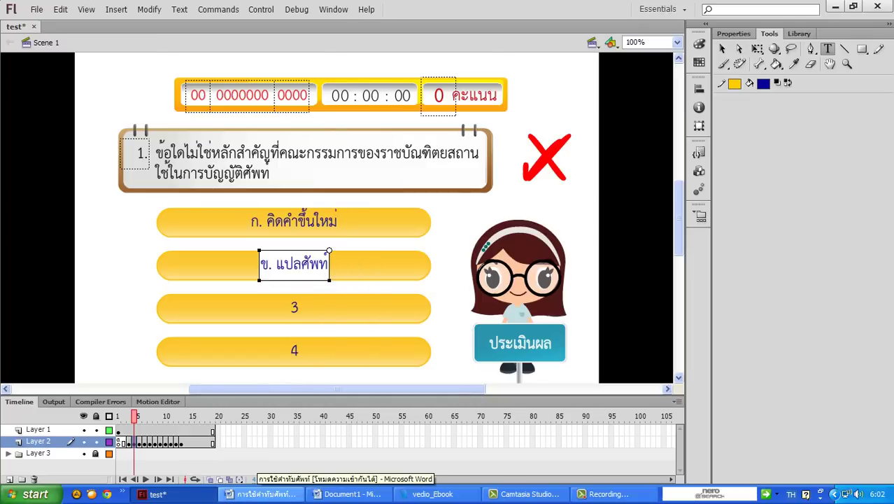
Step: Copy the choice "ค. ทับศัพท์" of question 2 from Word and replace the answer placeholder "3" in Flash with it
{"action": "left_click", "coordinate": [265, 494]}
{"action": "left_click_drag", "start_coordinate": [282, 358], "coordinate": [322, 357]}
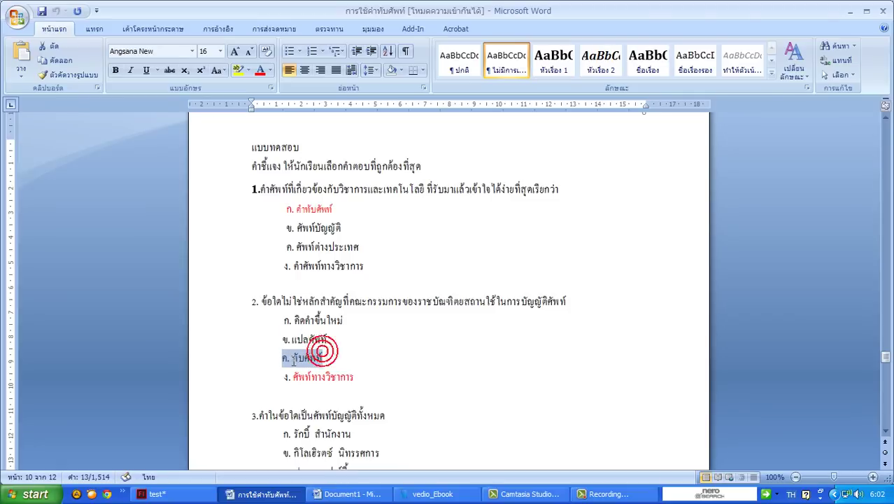
{"action": "right_click", "coordinate": [294, 358]}
{"action": "left_click", "coordinate": [340, 201]}
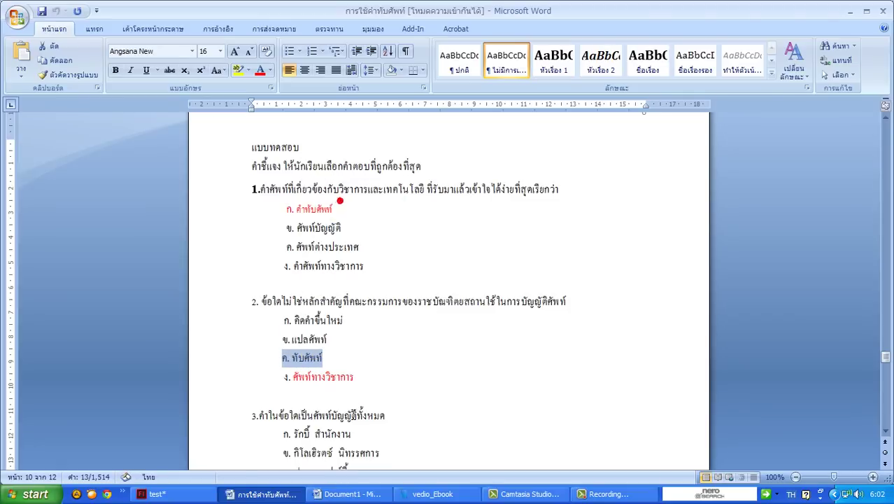
{"action": "left_click", "coordinate": [154, 493]}
{"action": "double_click", "coordinate": [295, 308]}
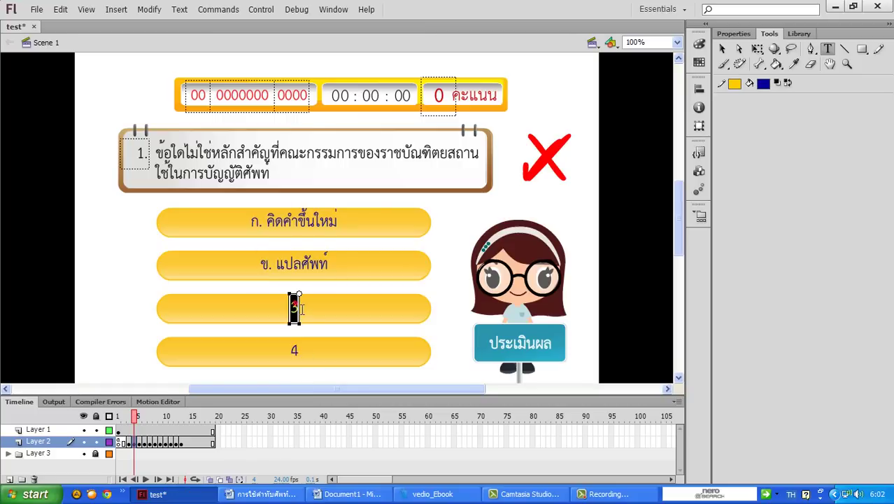
{"action": "right_click", "coordinate": [296, 308]}
{"action": "left_click", "coordinate": [319, 332]}
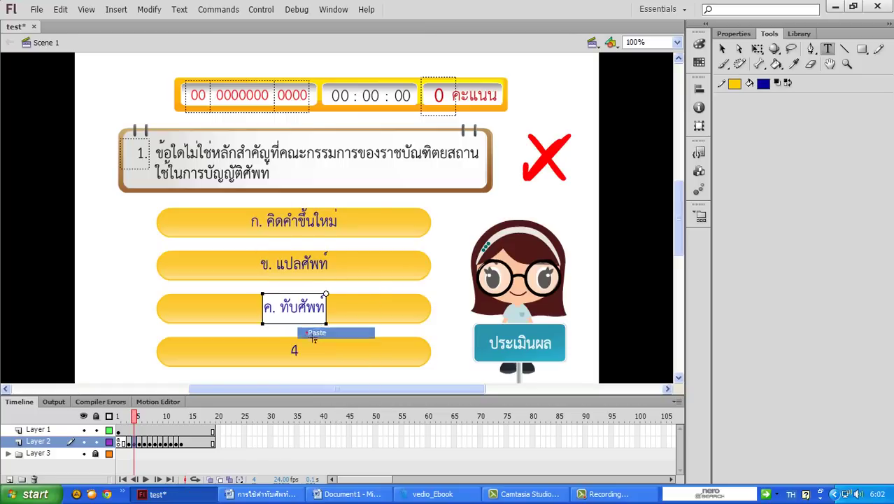
Step: Copy the choice "ง. ศัพท์ทางวิชาการ" of question 2 from Word, replace the answer placeholder "4" in Flash with it, and deselect the text
{"action": "left_click", "coordinate": [300, 494]}
{"action": "double_click", "coordinate": [308, 377]}
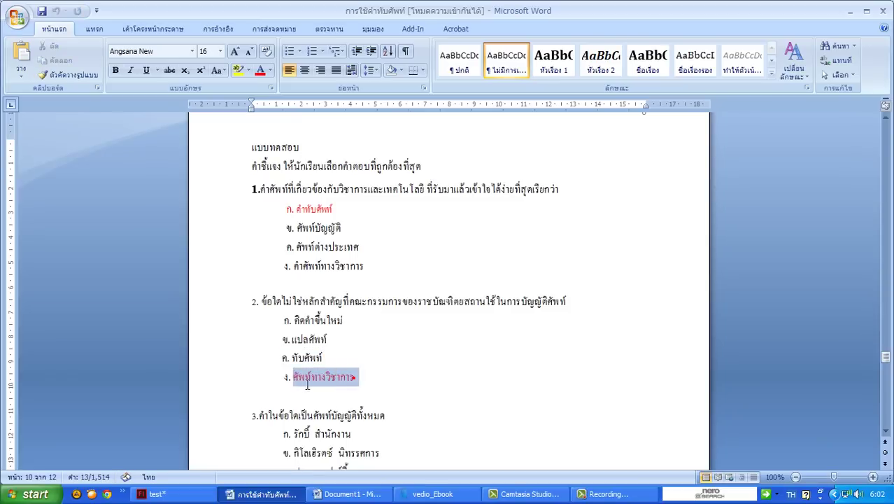
{"action": "left_click", "coordinate": [285, 378], "text": "shift"}
{"action": "right_click", "coordinate": [292, 383]}
{"action": "left_click", "coordinate": [327, 220]}
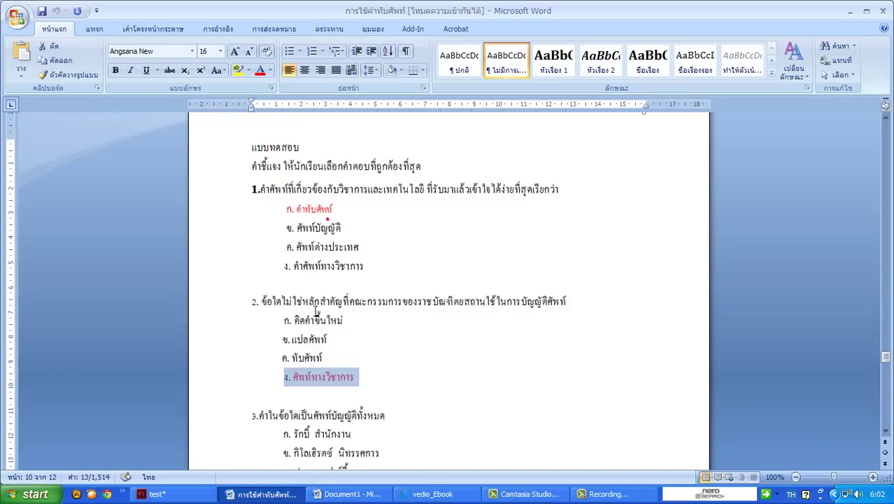
{"action": "left_click", "coordinate": [151, 494]}
{"action": "double_click", "coordinate": [294, 351]}
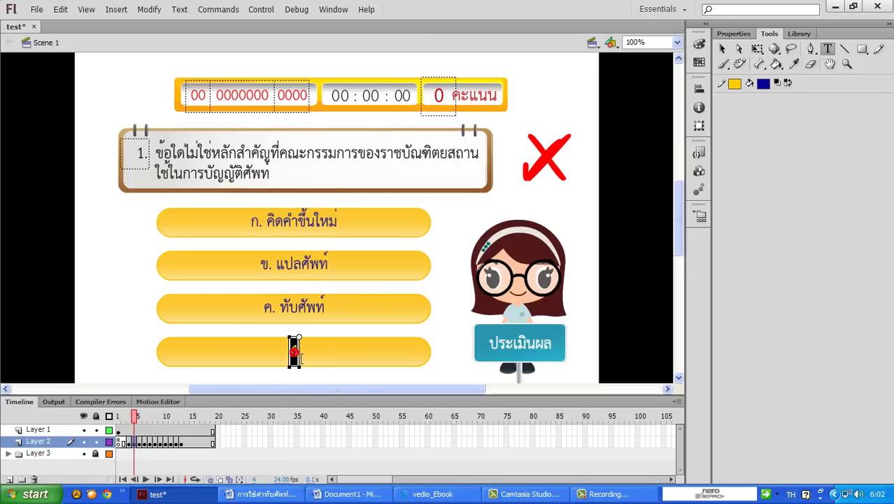
{"action": "right_click", "coordinate": [297, 355]}
{"action": "left_click", "coordinate": [310, 382]}
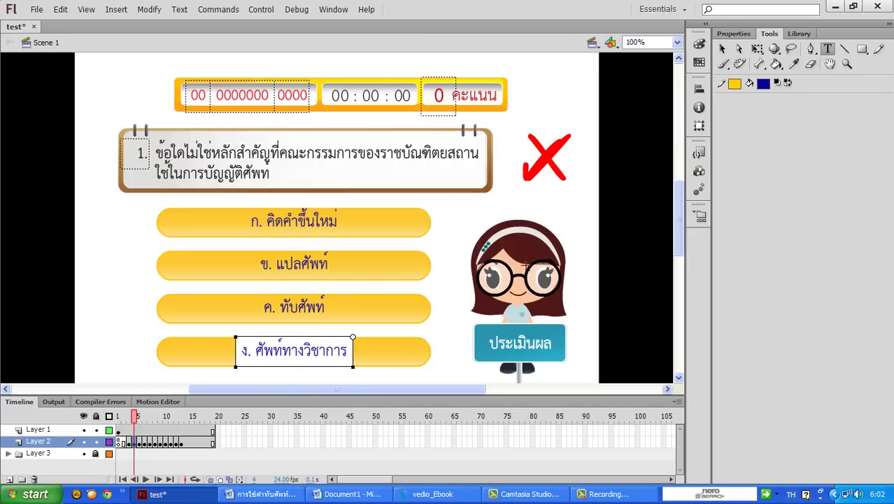
{"action": "left_click", "coordinate": [722, 49]}
{"action": "left_click", "coordinate": [474, 217]}
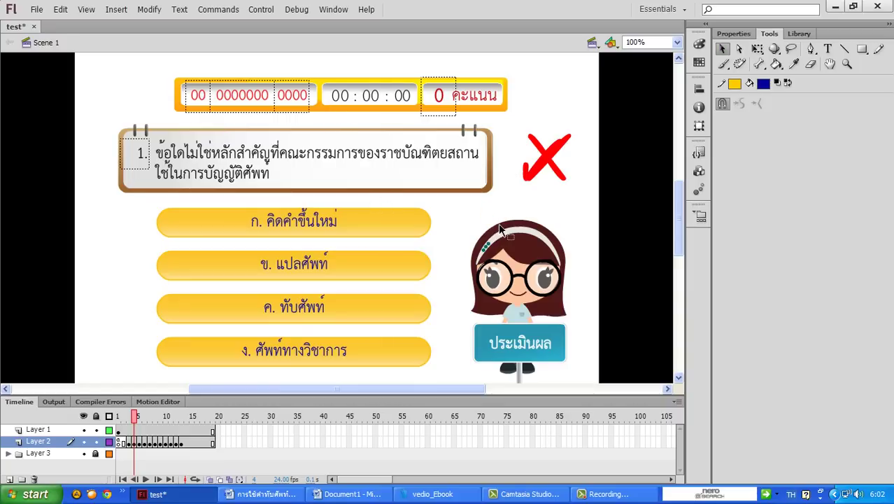
Step: Look through frames 5 to 13 of Layer 2 to check the remaining questions and the result summary page
{"action": "left_click", "coordinate": [139, 441]}
{"action": "left_click", "coordinate": [144, 442]}
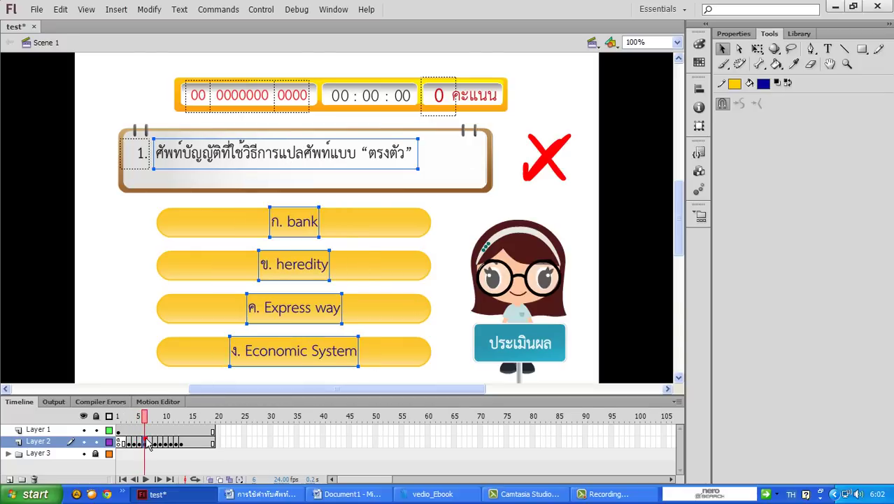
{"action": "left_click", "coordinate": [150, 442]}
{"action": "left_click", "coordinate": [155, 443]}
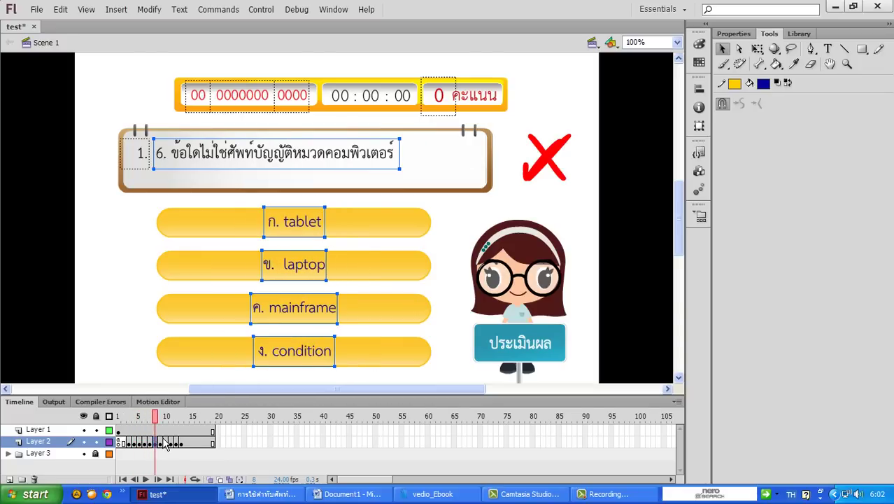
{"action": "left_click", "coordinate": [161, 444]}
{"action": "left_click", "coordinate": [167, 443]}
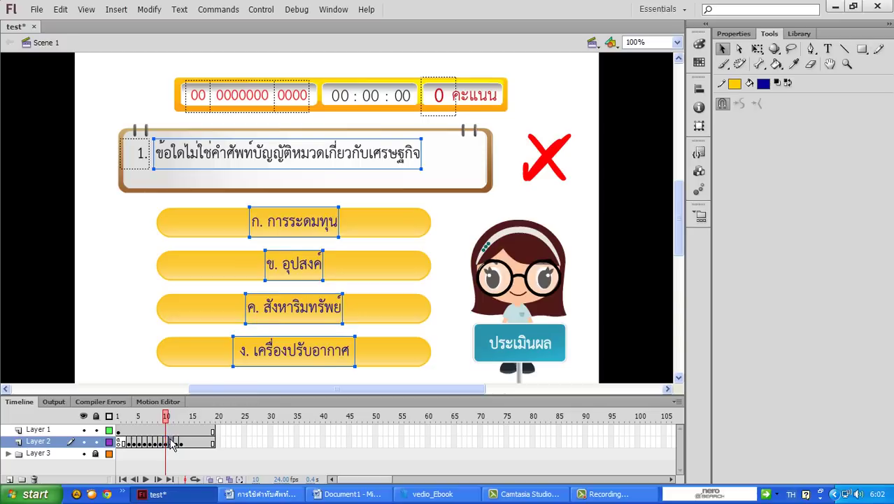
{"action": "left_click", "coordinate": [172, 443]}
{"action": "left_click", "coordinate": [178, 444]}
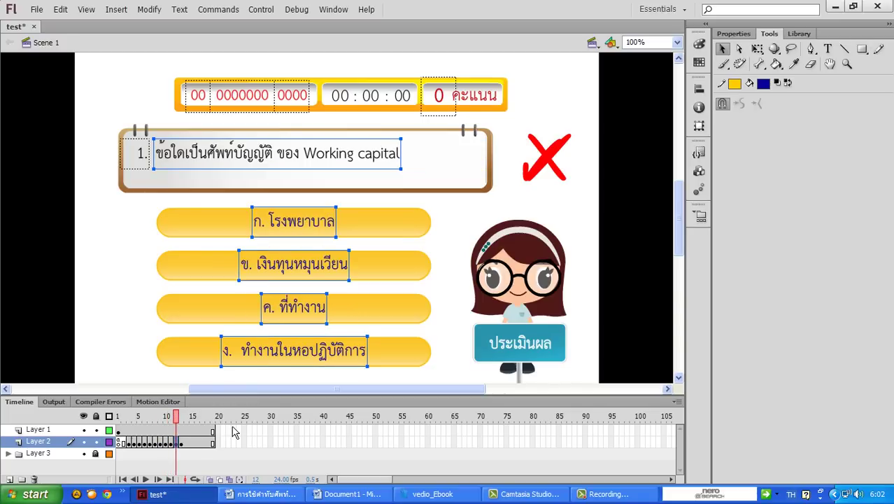
{"action": "left_click", "coordinate": [183, 444]}
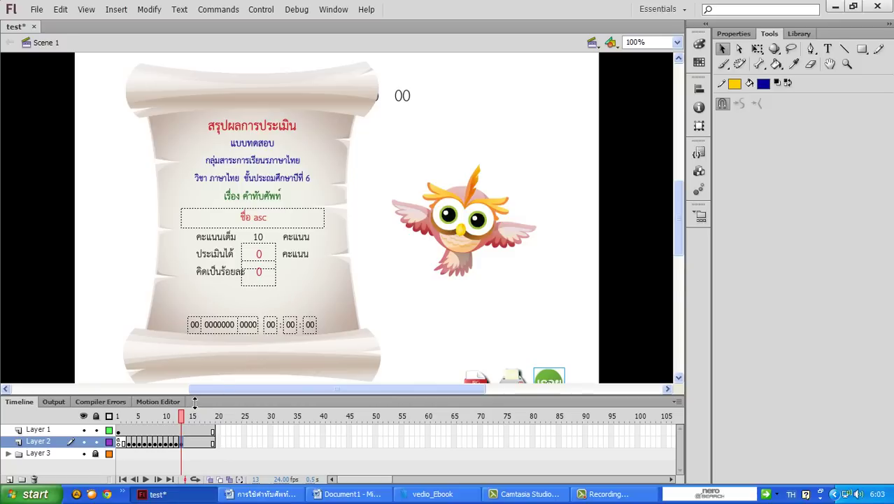
Step: Review the first question frames 3 to 5 and the title page in frame 1 of Layer 2
{"action": "left_click", "coordinate": [128, 442]}
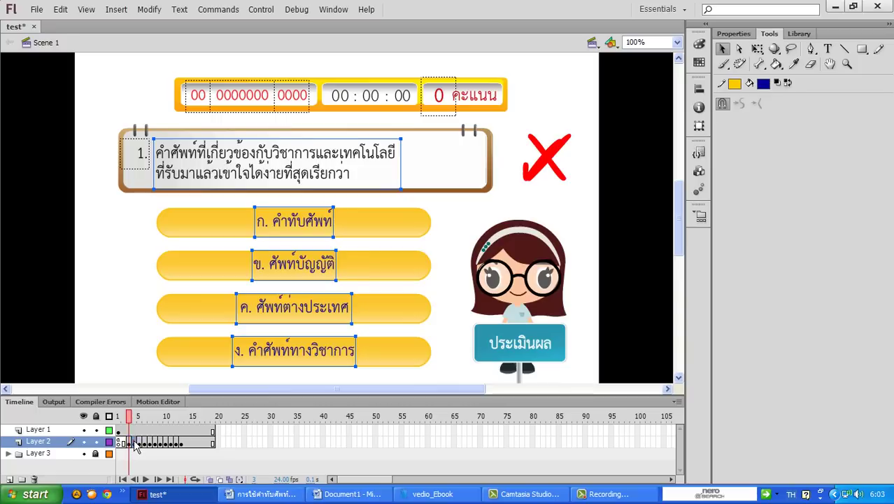
{"action": "left_click", "coordinate": [134, 443]}
{"action": "left_click", "coordinate": [139, 442]}
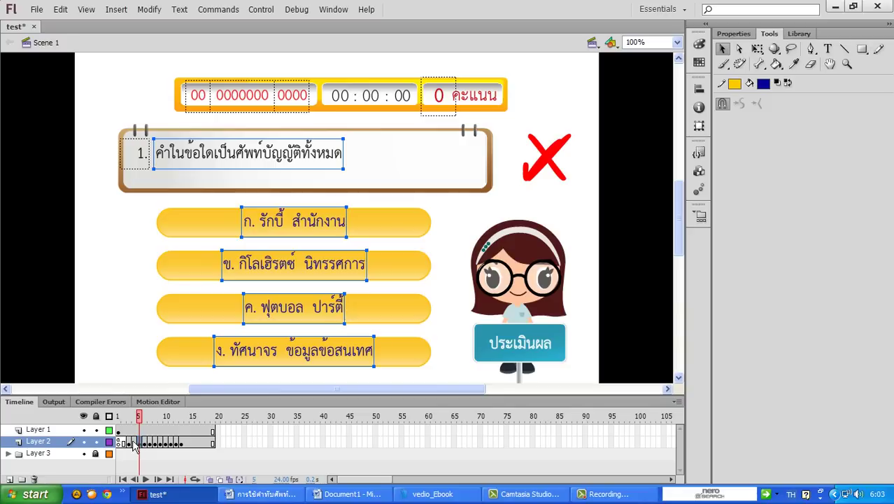
{"action": "left_click", "coordinate": [119, 442]}
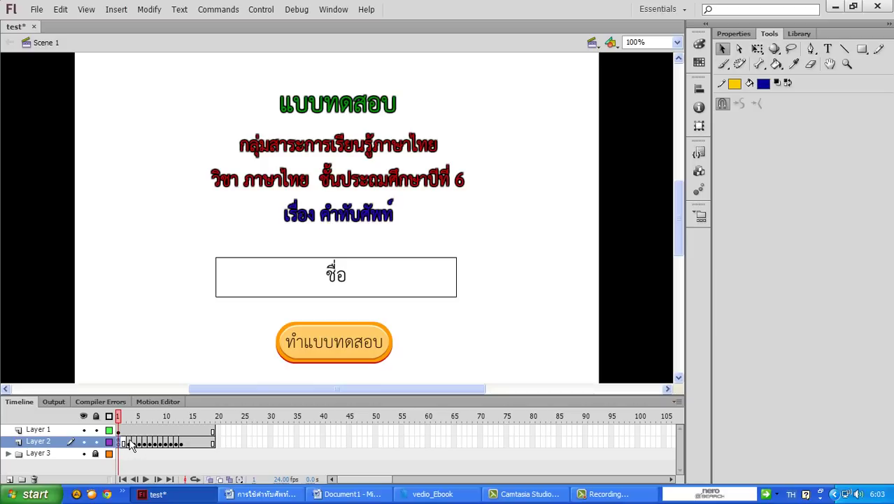
{"action": "left_click", "coordinate": [130, 447]}
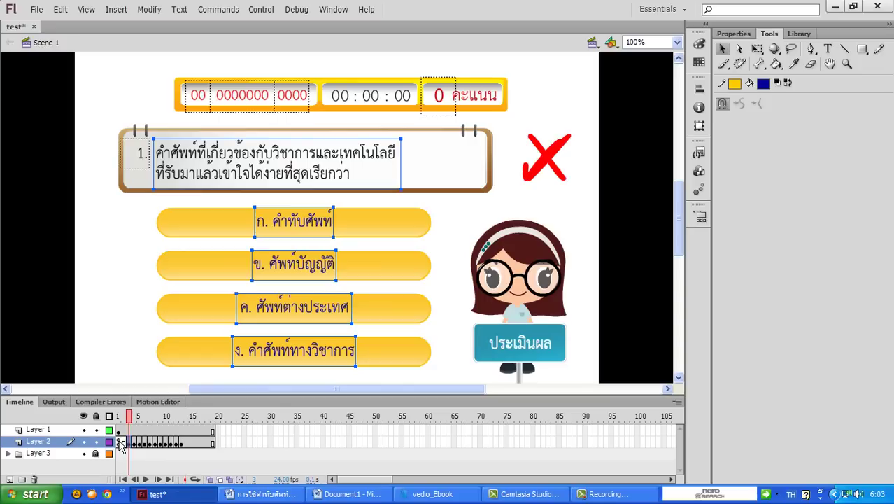
Step: Open the ActionScript of frame 1 in Layer 2
{"action": "left_click", "coordinate": [120, 445]}
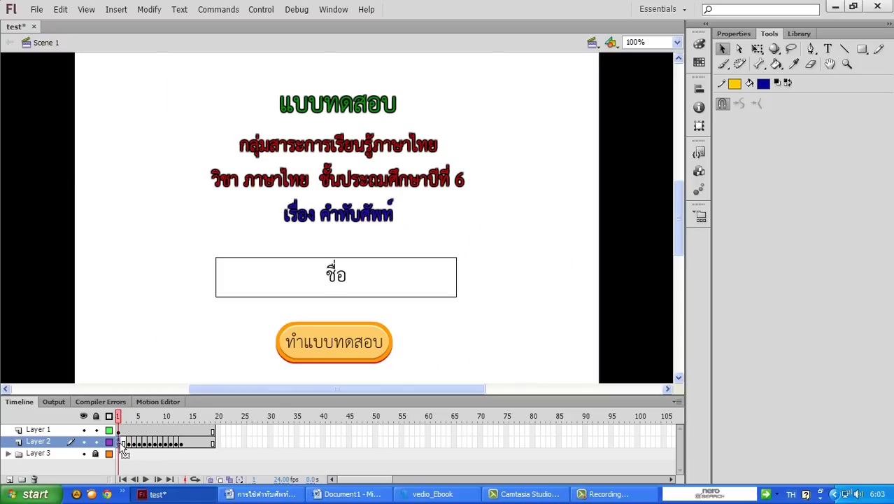
{"action": "right_click", "coordinate": [125, 444]}
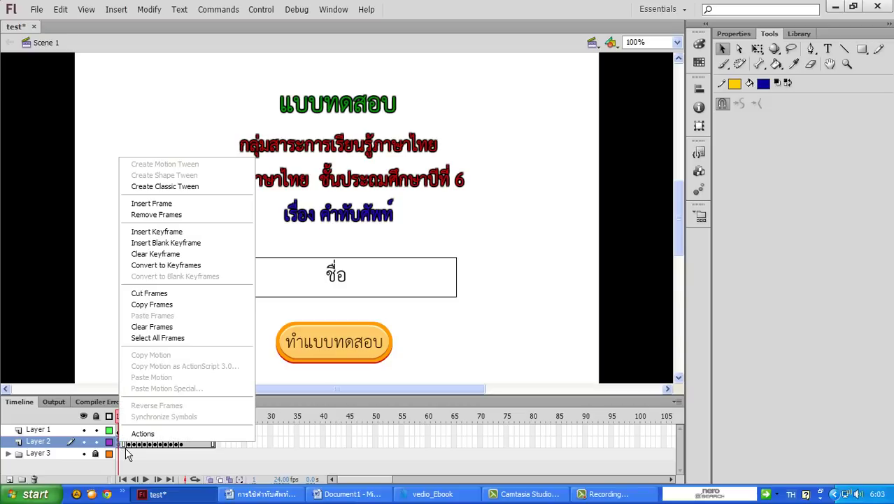
{"action": "left_click", "coordinate": [272, 443]}
{"action": "key", "text": "F9"}
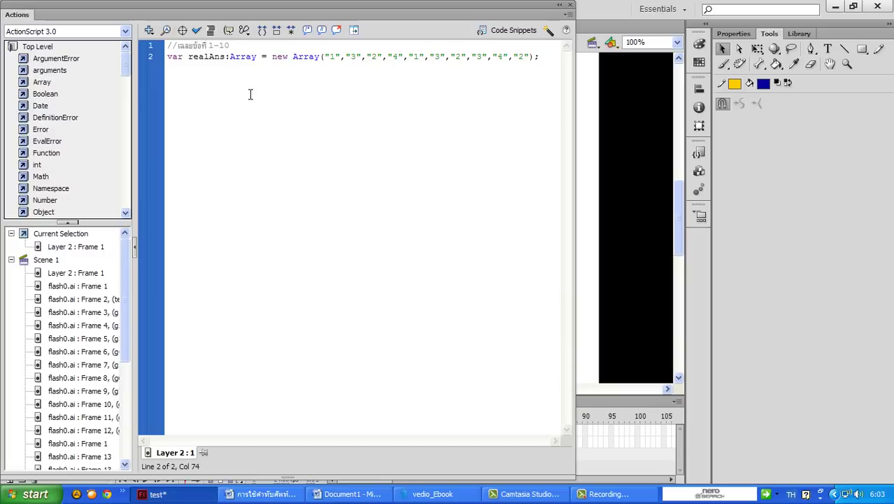
Step: Examine the answer key for questions 1–10 in the realAns array, going through its values one by one
{"action": "left_click_drag", "start_coordinate": [319, 59], "coordinate": [536, 63]}
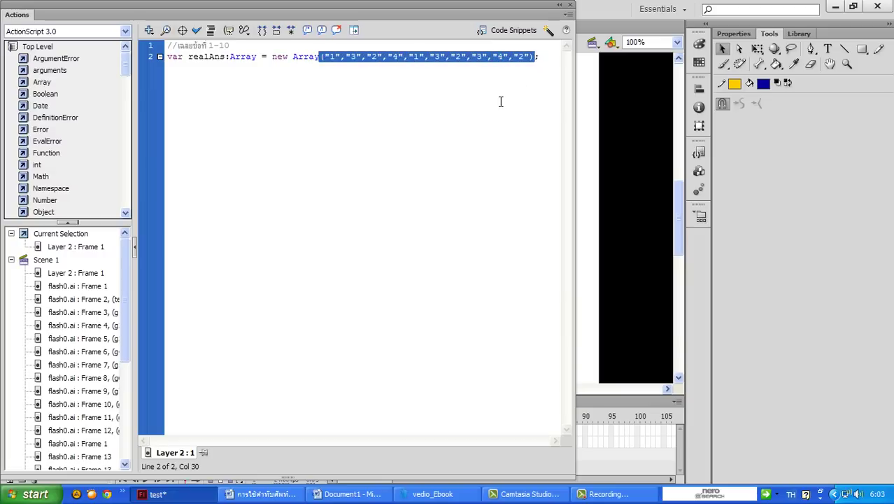
{"action": "left_click", "coordinate": [430, 87]}
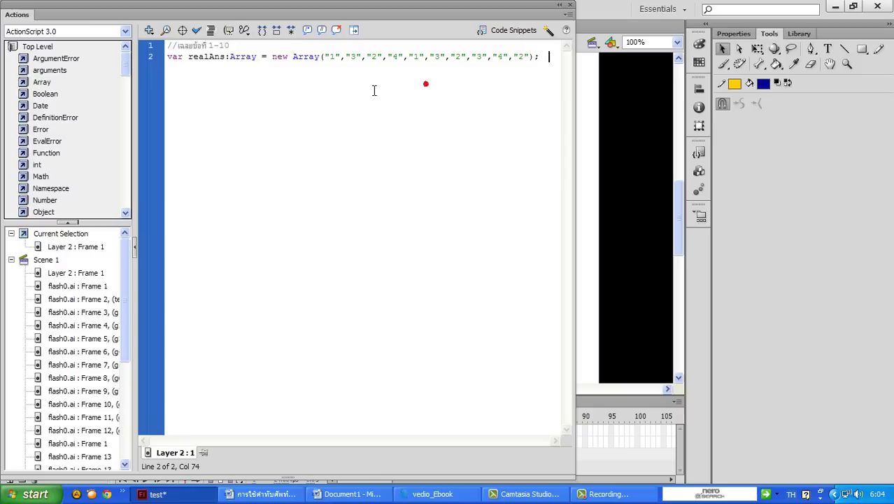
{"action": "left_click", "coordinate": [332, 62]}
{"action": "key", "text": "Right"}
{"action": "key", "text": "Right"}
{"action": "key", "text": "Right"}
{"action": "key", "text": "Right"}
{"action": "key", "text": "Right"}
{"action": "key", "text": "Right"}
{"action": "key", "text": "Right"}
{"action": "key", "text": "Right"}
{"action": "key", "text": "Right"}
{"action": "key", "text": "Right"}
{"action": "key", "text": "Right"}
{"action": "key", "text": "Right"}
{"action": "type", "text": "1"}
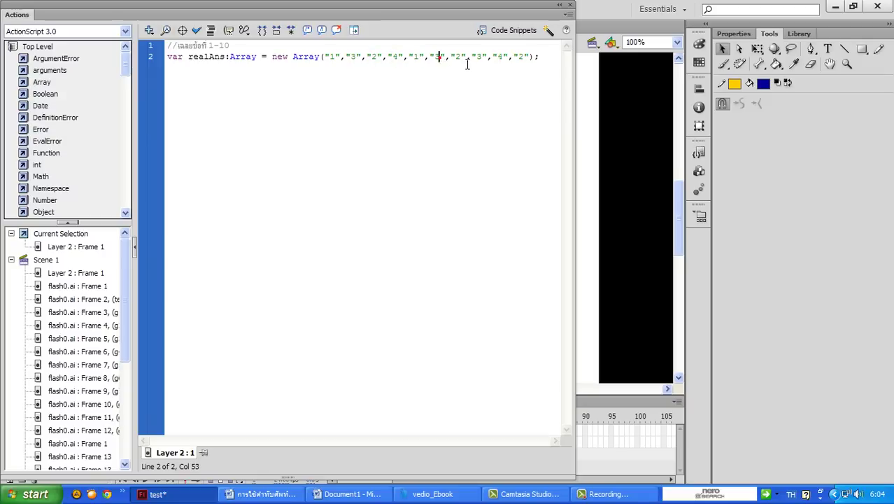
Step: Review the realAns values from question 8 onward, and recheck all ten answers from question 1 to question 10
{"action": "double_click", "coordinate": [480, 56]}
{"action": "type", "text": "3"}
{"action": "left_click", "coordinate": [522, 61]}
{"action": "left_click", "coordinate": [342, 72]}
{"action": "double_click", "coordinate": [335, 56]}
{"action": "left_click", "coordinate": [350, 56]}
{"action": "left_click", "coordinate": [370, 56]}
{"action": "left_click", "coordinate": [393, 56]}
{"action": "left_click", "coordinate": [412, 56]}
{"action": "left_click", "coordinate": [434, 56]}
{"action": "left_click", "coordinate": [460, 56]}
{"action": "left_click", "coordinate": [477, 56]}
{"action": "left_click", "coordinate": [501, 56]}
{"action": "left_click", "coordinate": [523, 57]}
Step: Set the answers for questions 2 and 3 in the realAns array to "4"
{"action": "left_click", "coordinate": [334, 57]}
{"action": "left_click", "coordinate": [354, 56]}
{"action": "type", "text": "4"}
{"action": "left_click", "coordinate": [373, 59]}
{"action": "key", "text": "Delete"}
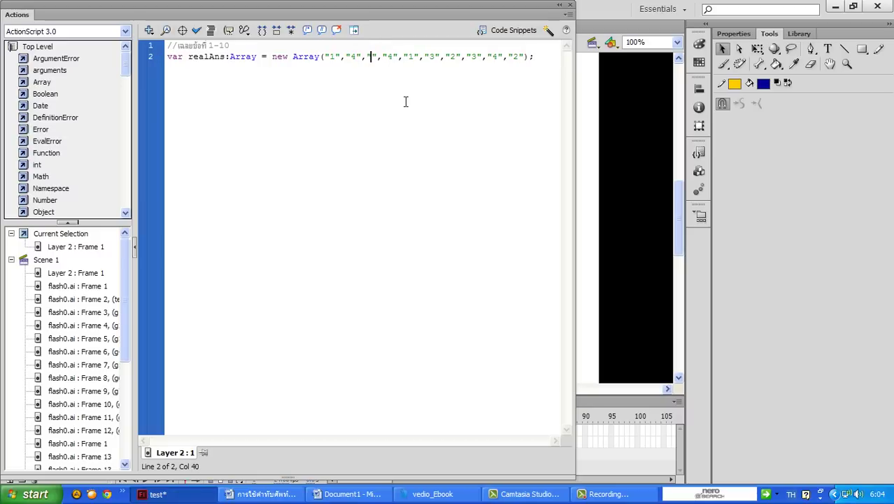
{"action": "type", "text": "4"}
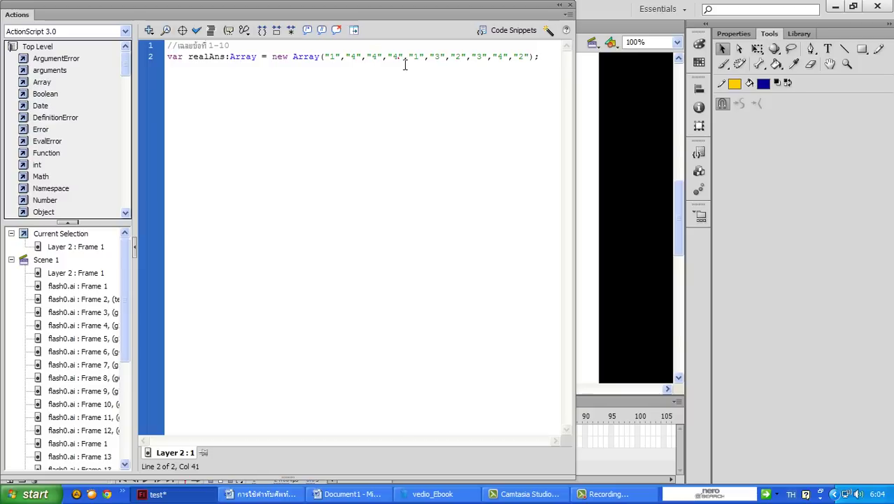
Step: Set the answer for question 4 in the realAns array to "3"
{"action": "key", "text": "Right"}
{"action": "key", "text": "Right"}
{"action": "key", "text": "Right"}
{"action": "key", "text": "Right"}
{"action": "key", "text": "BackSpace"}
{"action": "type", "text": "3"}
Step: Re-enter the answer for question 5 in the realAns array as "1"
{"action": "key", "text": "Right"}
{"action": "key", "text": "Right"}
{"action": "key", "text": "Right"}
{"action": "key", "text": "Right"}
{"action": "key", "text": "BackSpace"}
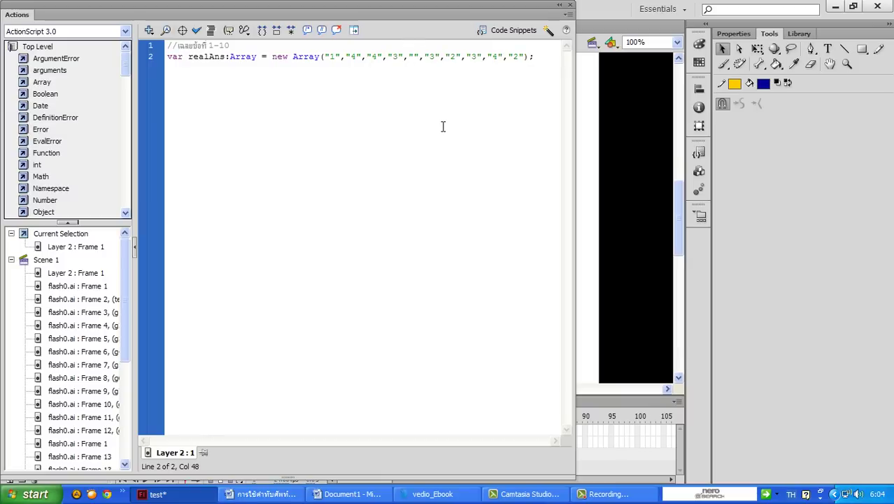
{"action": "type", "text": "1"}
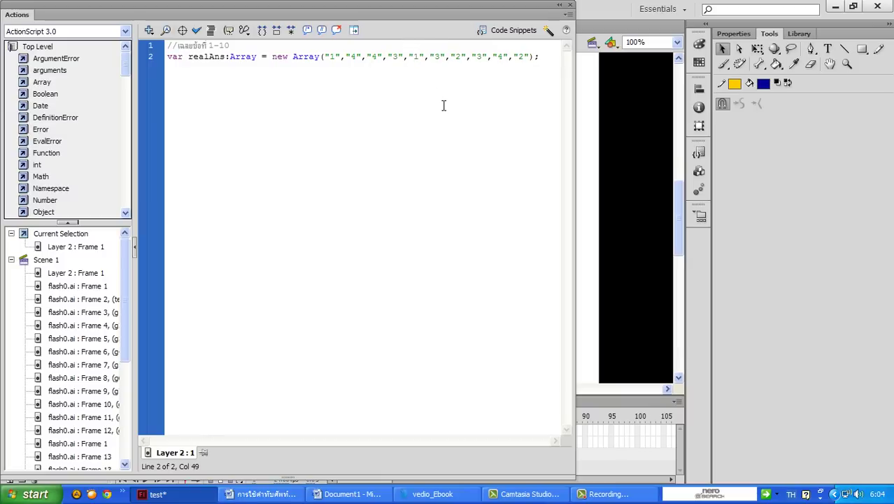
Step: Set the answer for question 6 in the realAns array to "4"
{"action": "key", "text": "Right"}
{"action": "key", "text": "Right"}
{"action": "key", "text": "Right"}
{"action": "key", "text": "Delete"}
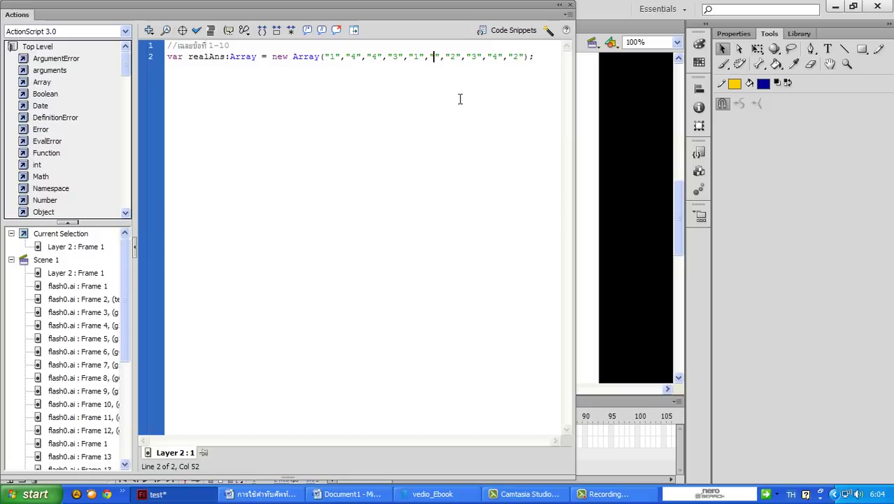
{"action": "type", "text": "4"}
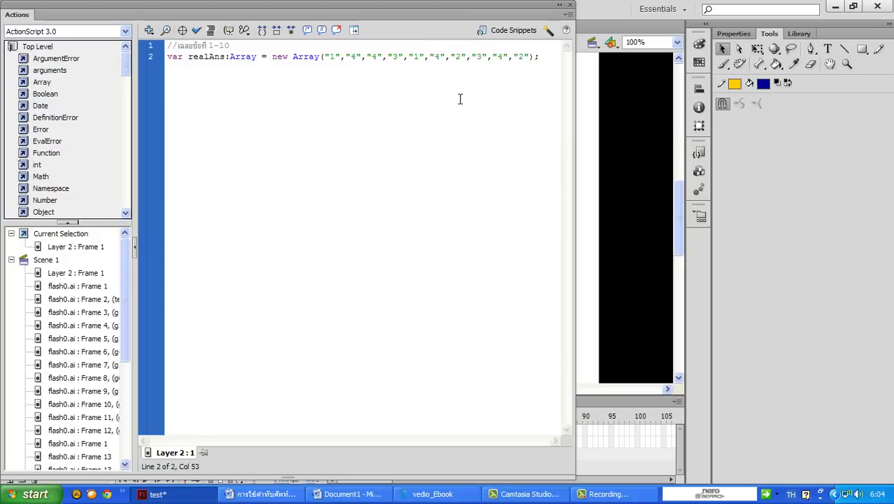
Step: Clear the answer for question 7 in the realAns array, leaving its quotation marks in place
{"action": "key", "text": "Right"}
{"action": "key", "text": "Right"}
{"action": "key", "text": "Right"}
{"action": "key", "text": "Right"}
{"action": "key", "text": "BackSpace"}
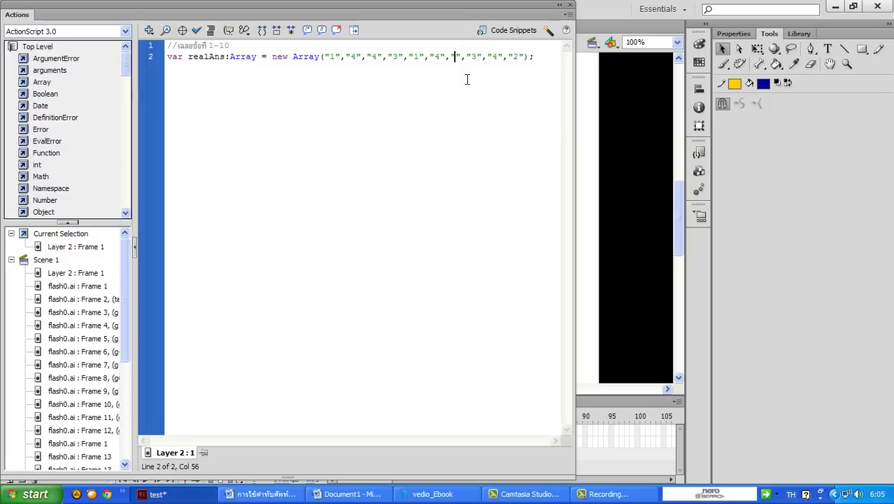